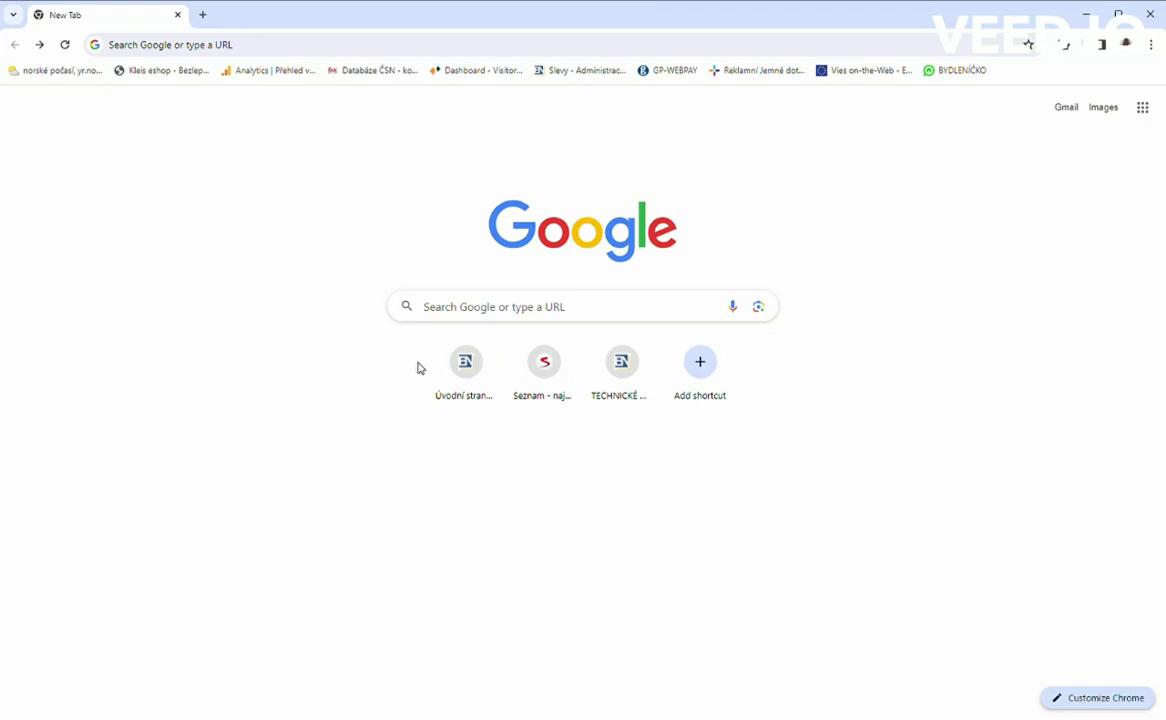
Open the Seznam.cz homepage from its shortcut tile on Chrome's New Tab page
left_click(558, 376)
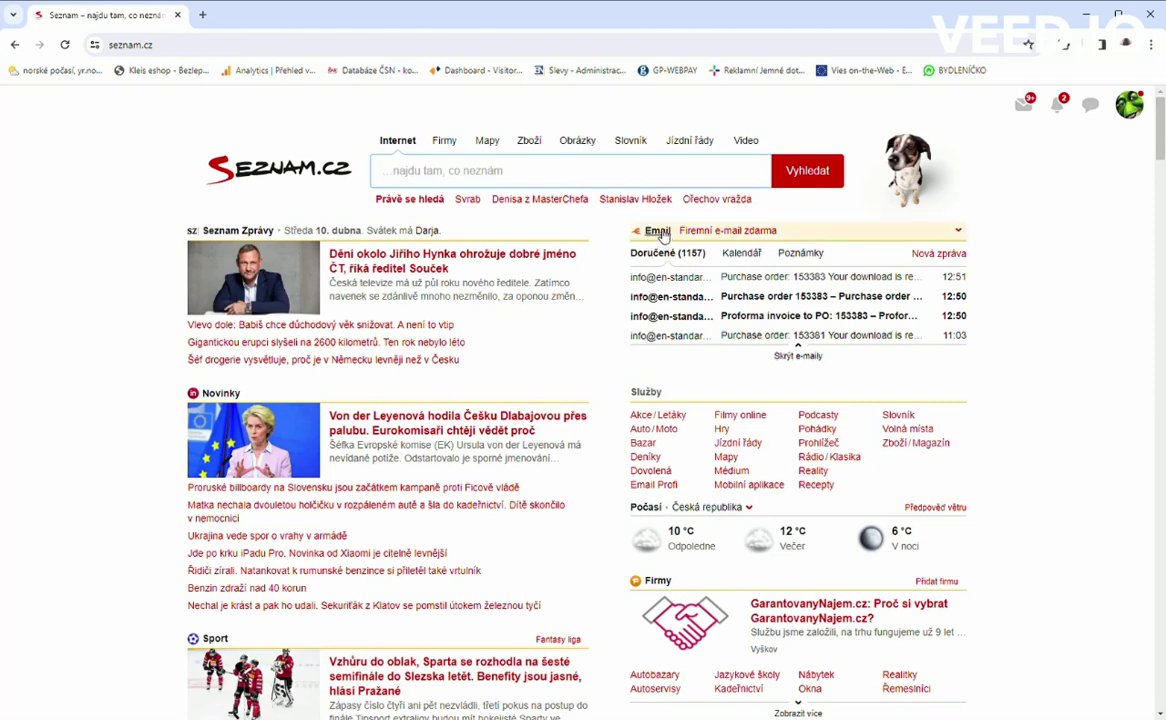
Open the Seznam Email inbox and the 'Purchase order: 153383 Your download is ready' message
left_click(658, 233)
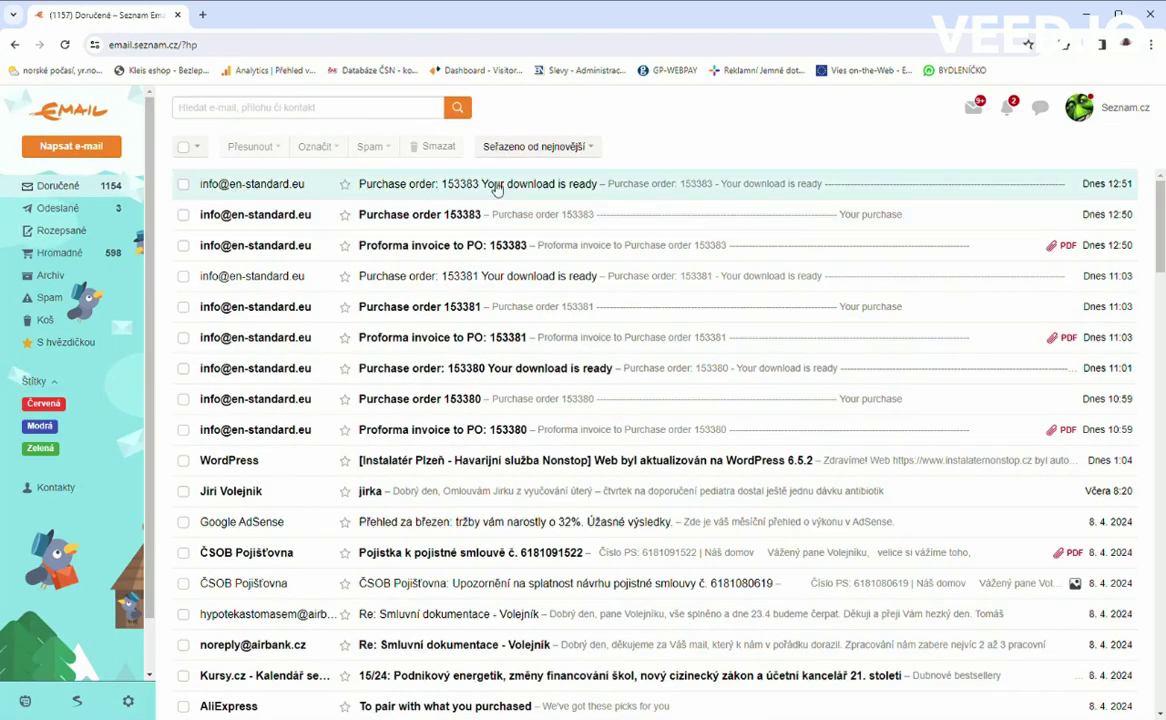
left_click(558, 189)
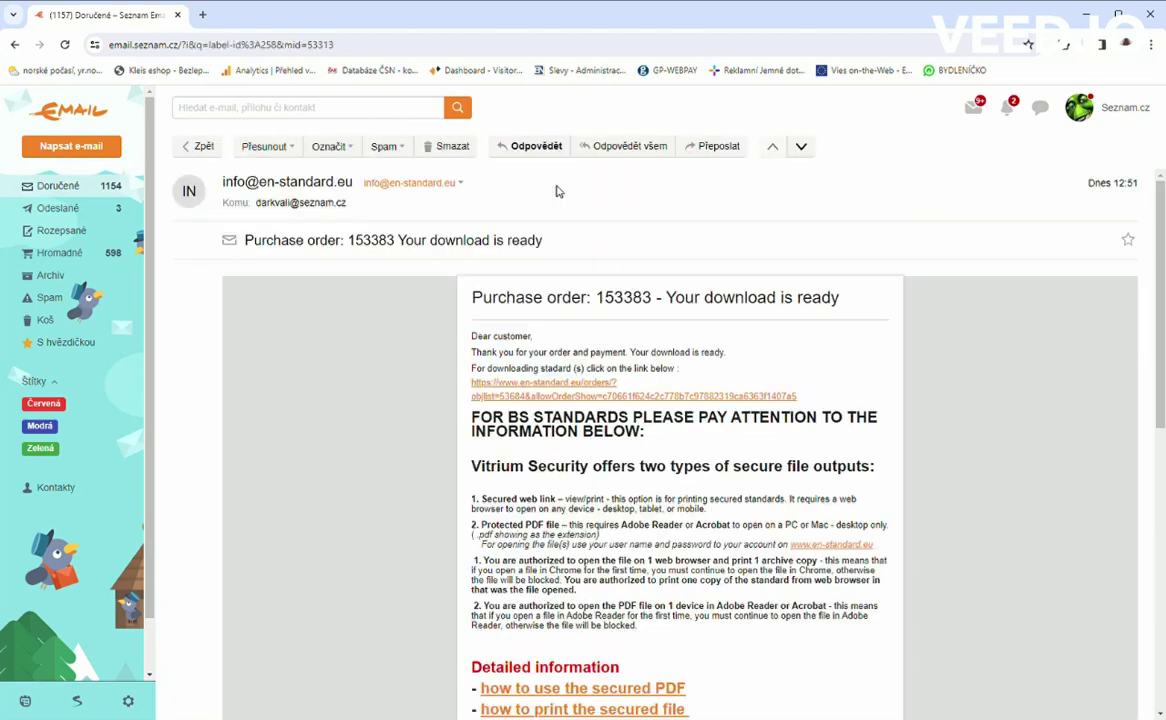
Follow the email's order link, then go to My Account and the purchased standards downloads list
left_click(558, 388)
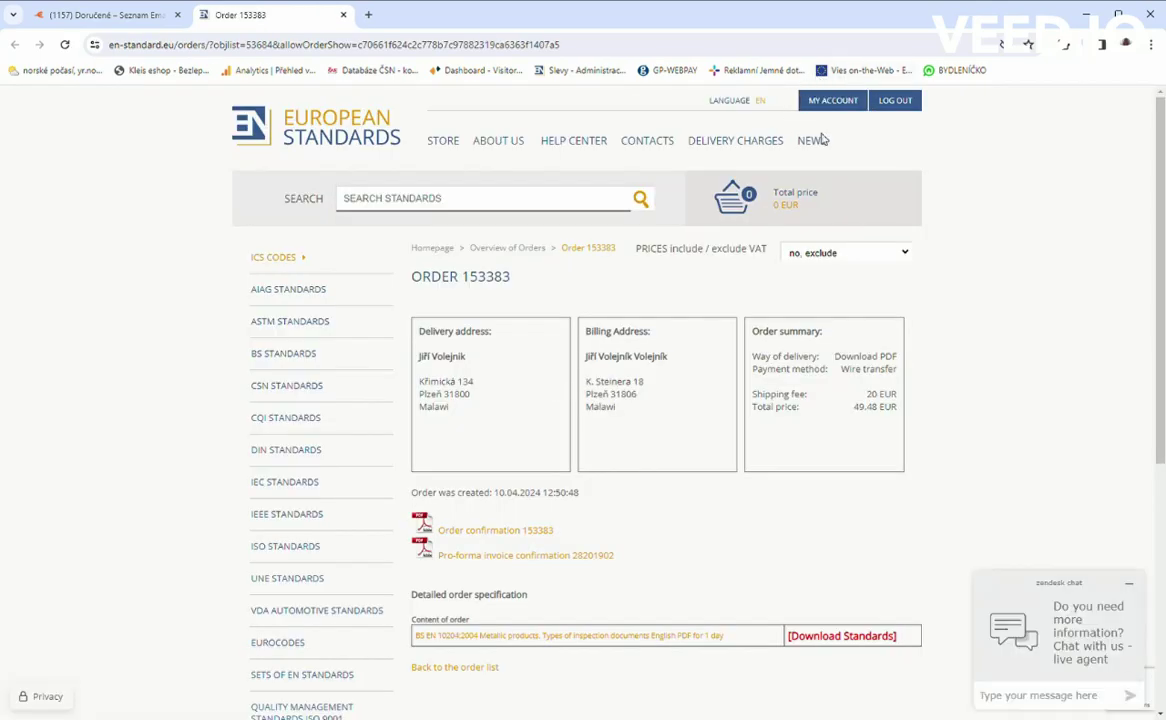
left_click(846, 104)
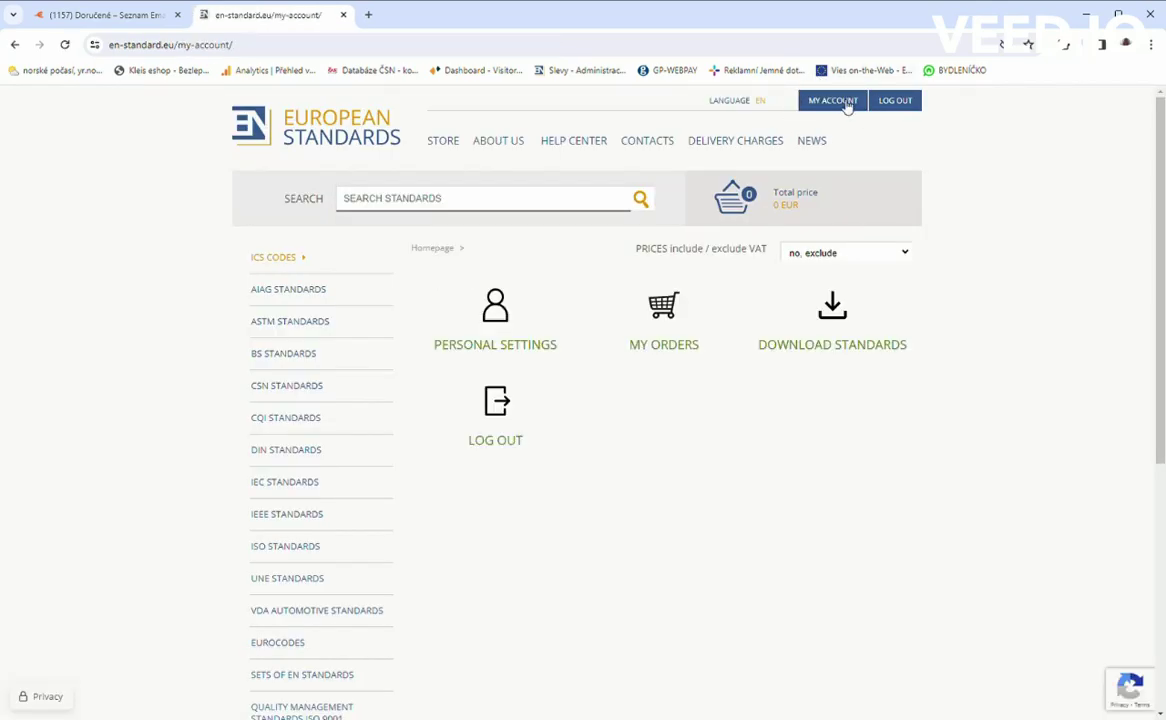
left_click(836, 310)
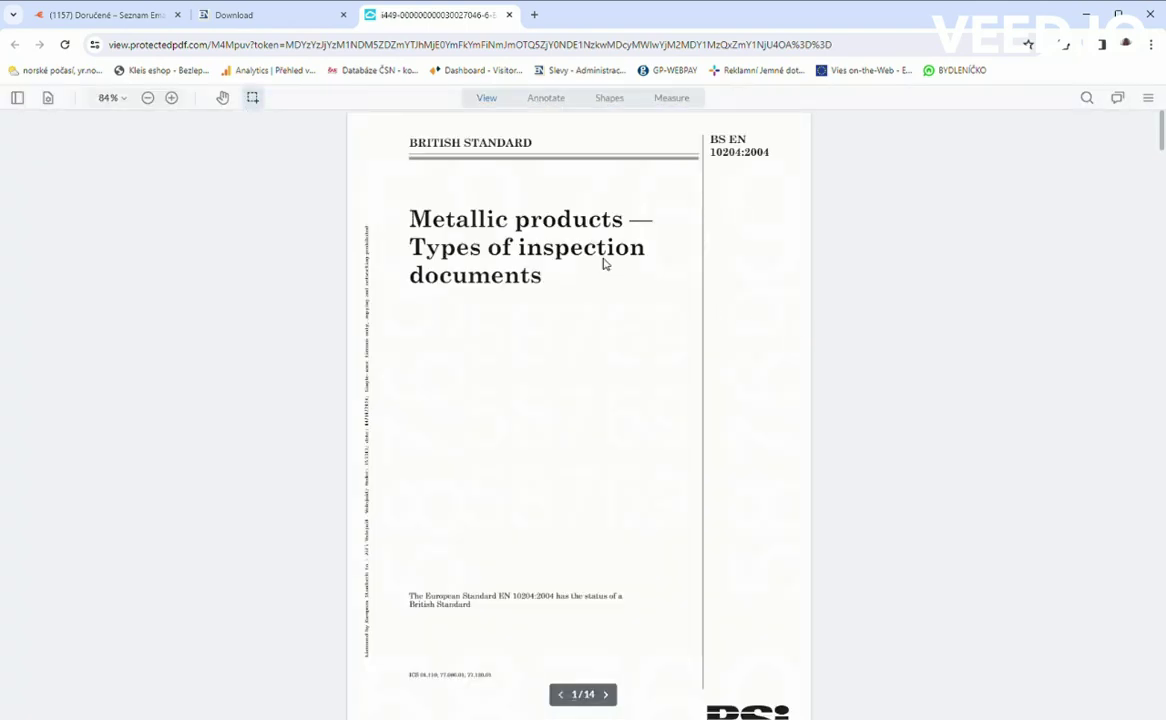
left_click(18, 97)
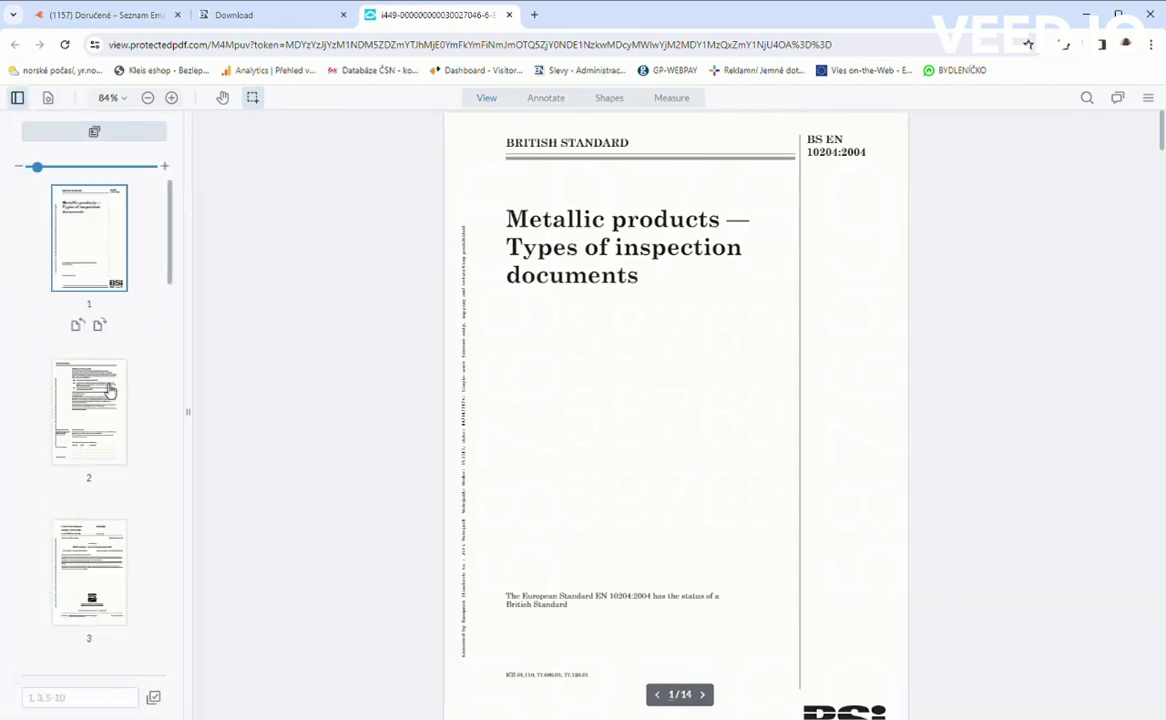
left_click(98, 352)
left_click(92, 530)
left_click(97, 228)
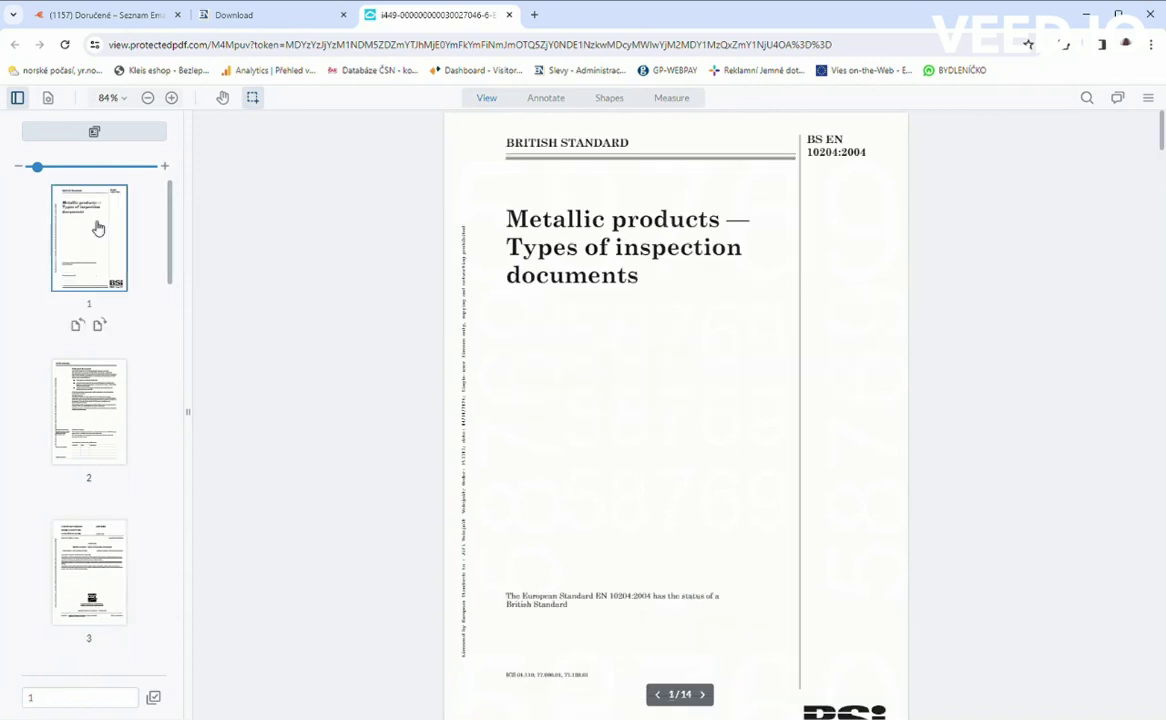
left_click(17, 97)
left_click(46, 102)
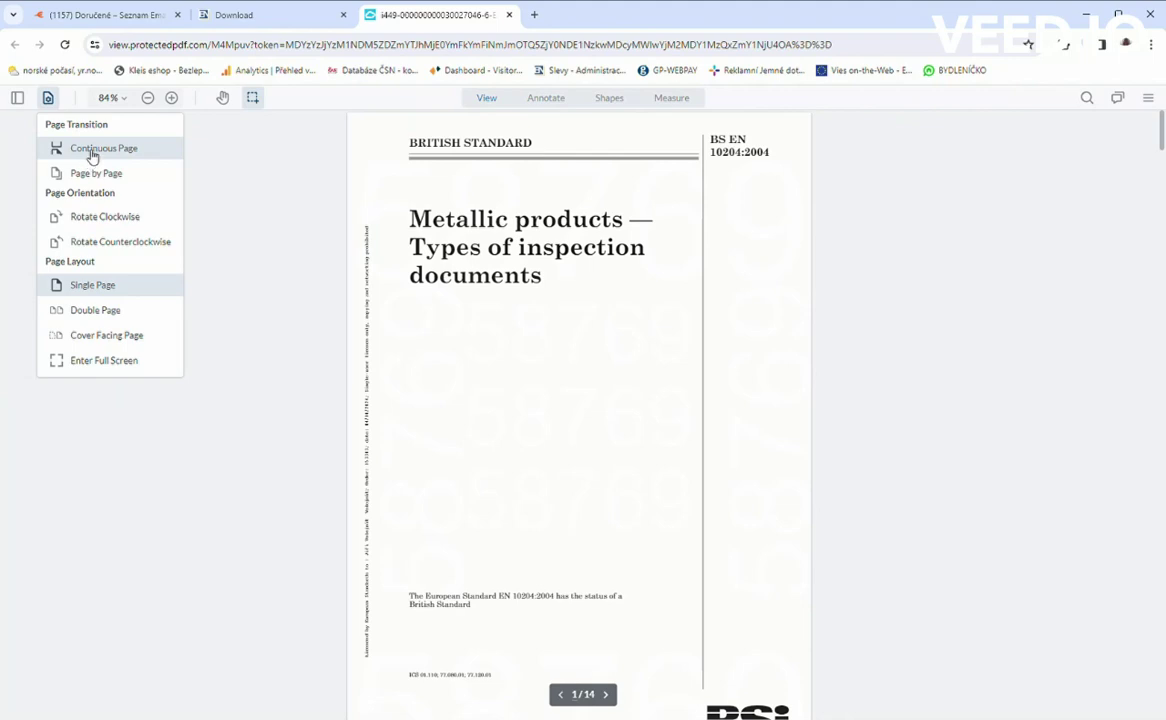
scroll(540, 255, "down", 5)
scroll(565, 263, "up", 3)
scroll(565, 263, "up", 2)
left_click(222, 97)
scroll(469, 411, "down", 1)
mouse_move(469, 411)
left_mouse_down()
mouse_move(476, 232)
mouse_move(497, 190)
mouse_move(503, 496)
left_mouse_up()
left_click(48, 97)
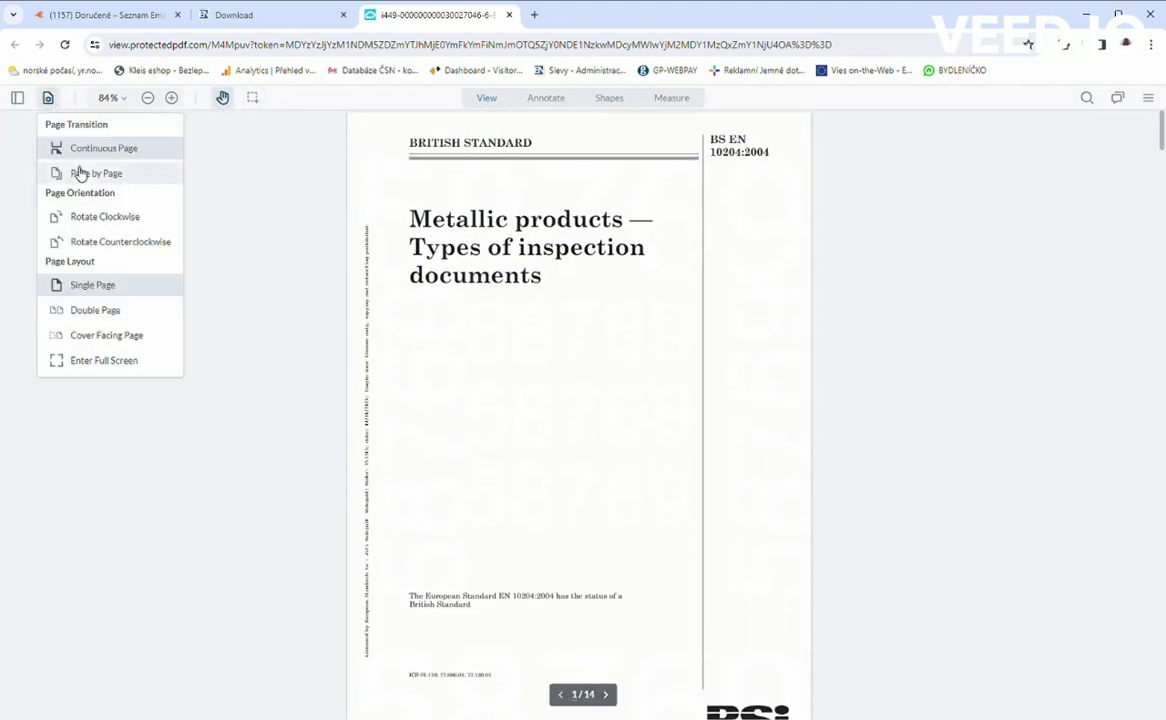
left_click(80, 173)
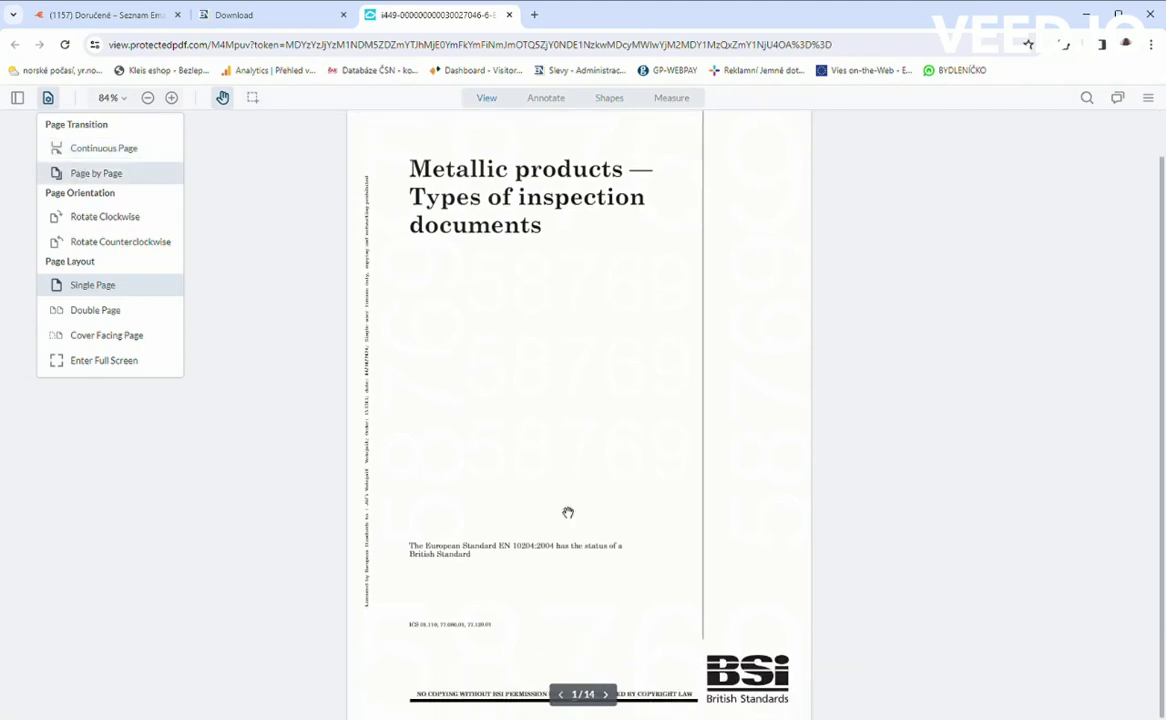
left_click(605, 694)
left_click(561, 694)
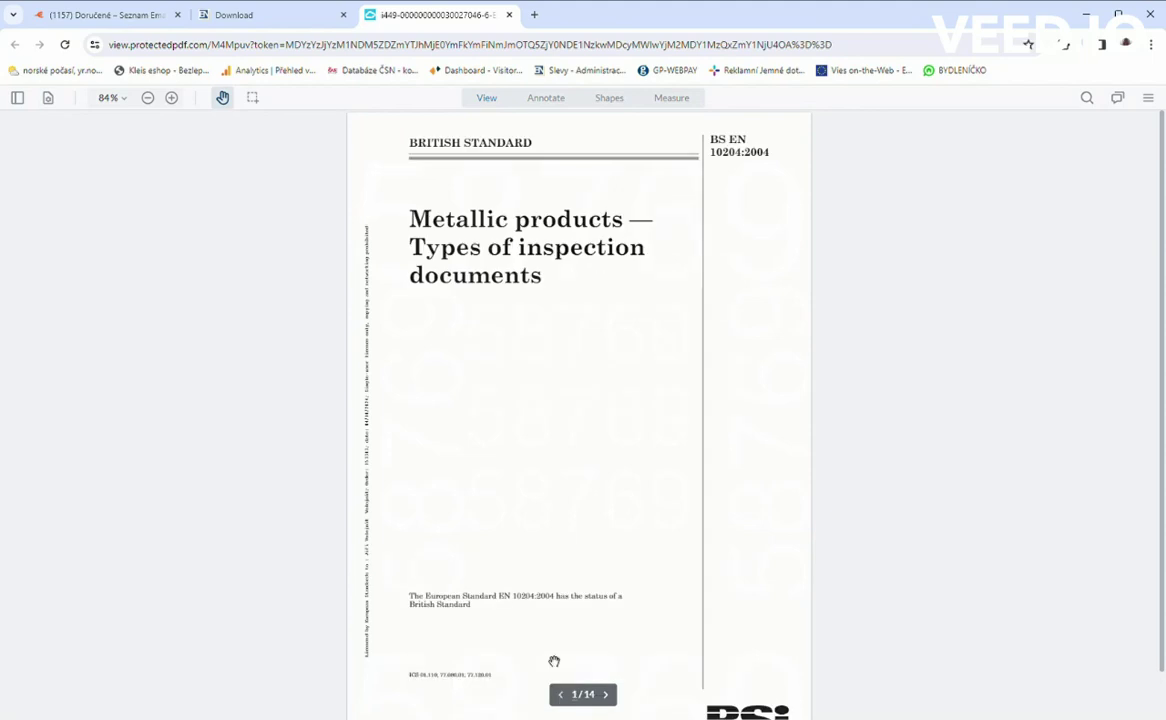
left_click(48, 98)
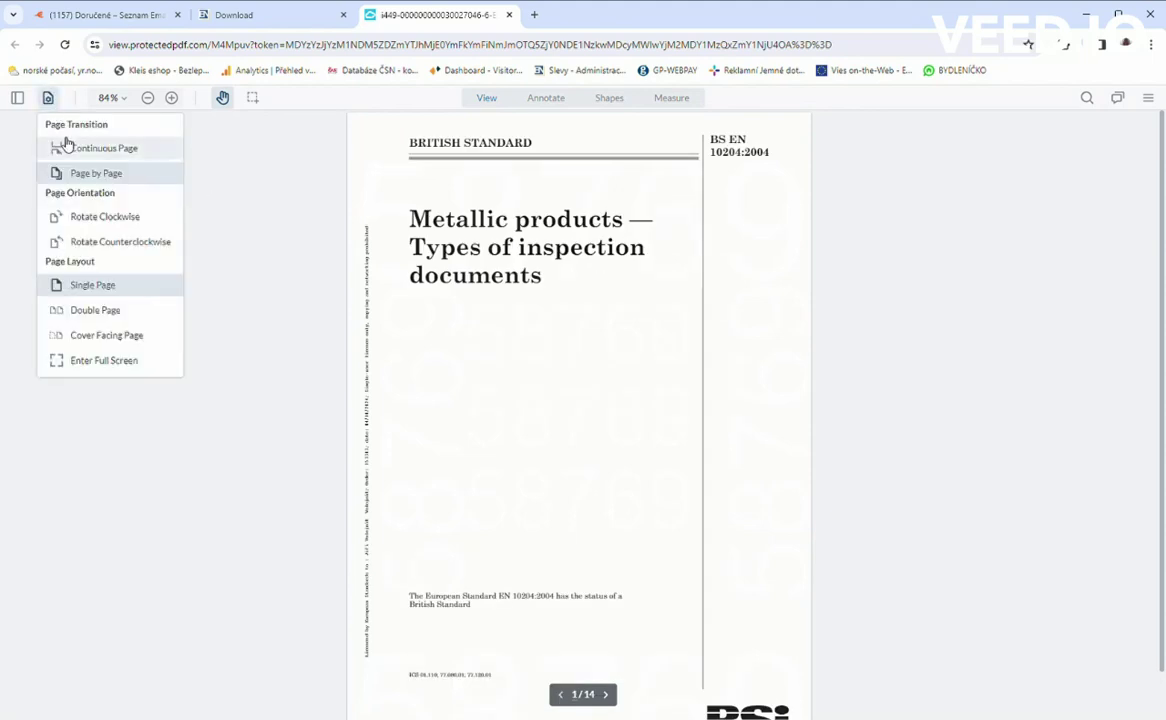
left_click(66, 148)
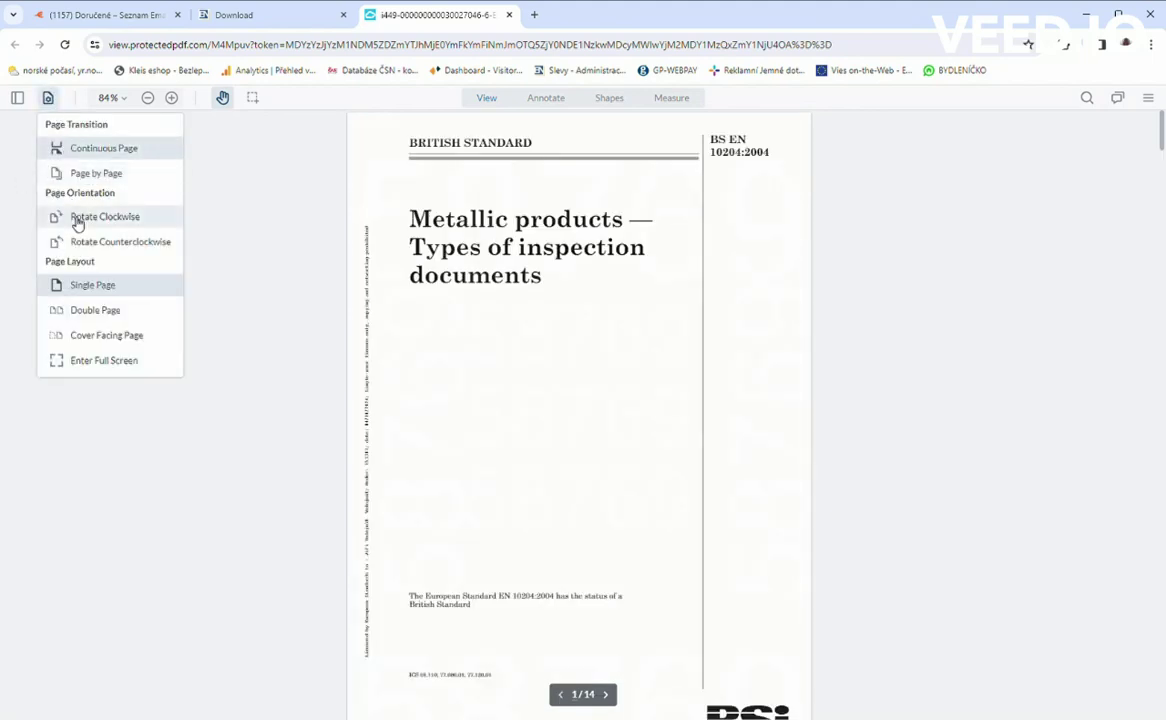
left_click(78, 220)
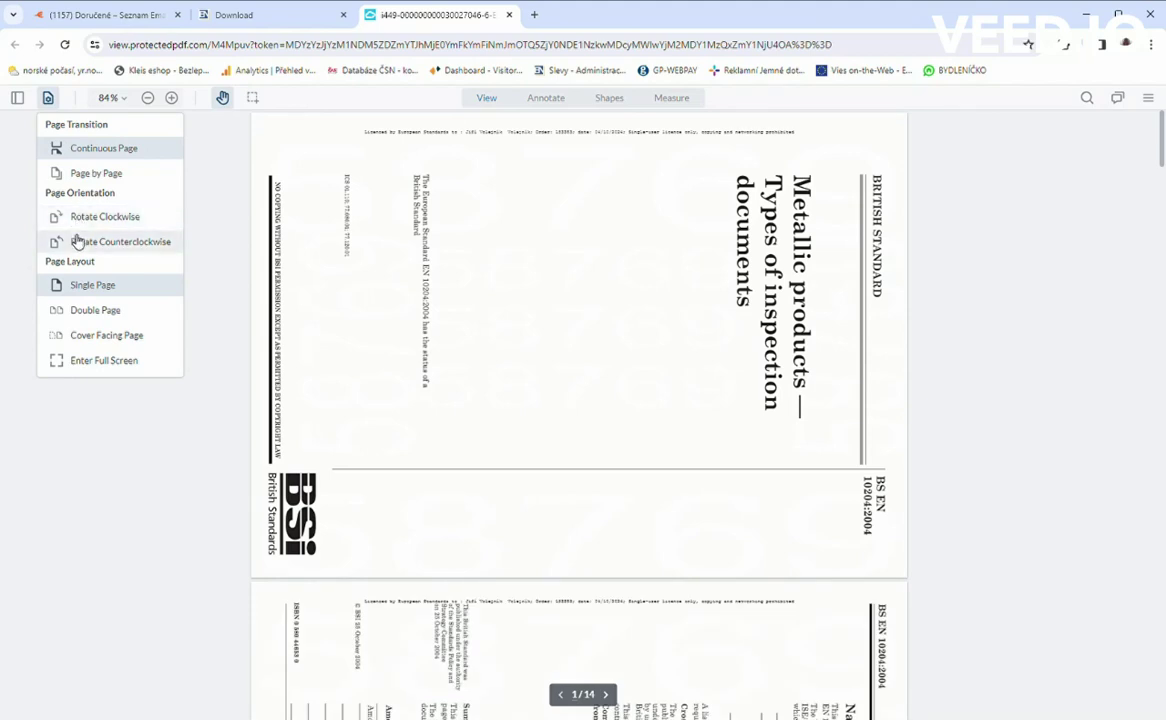
left_click(79, 247)
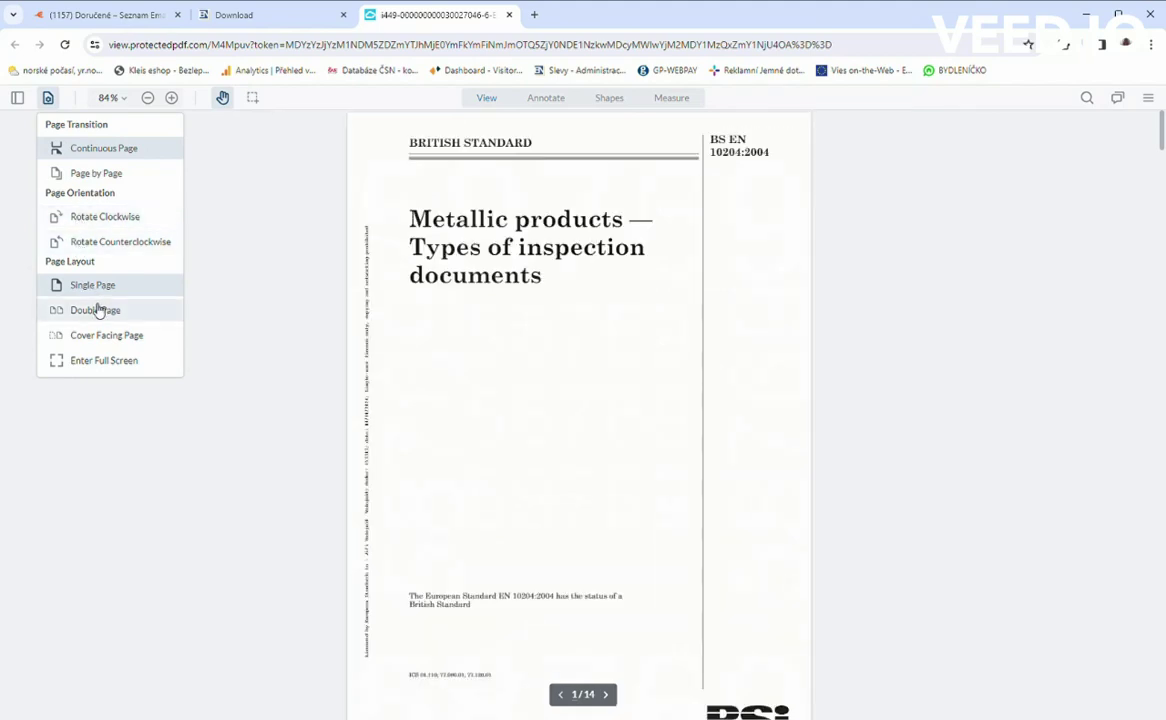
left_click(94, 286)
left_click(96, 313)
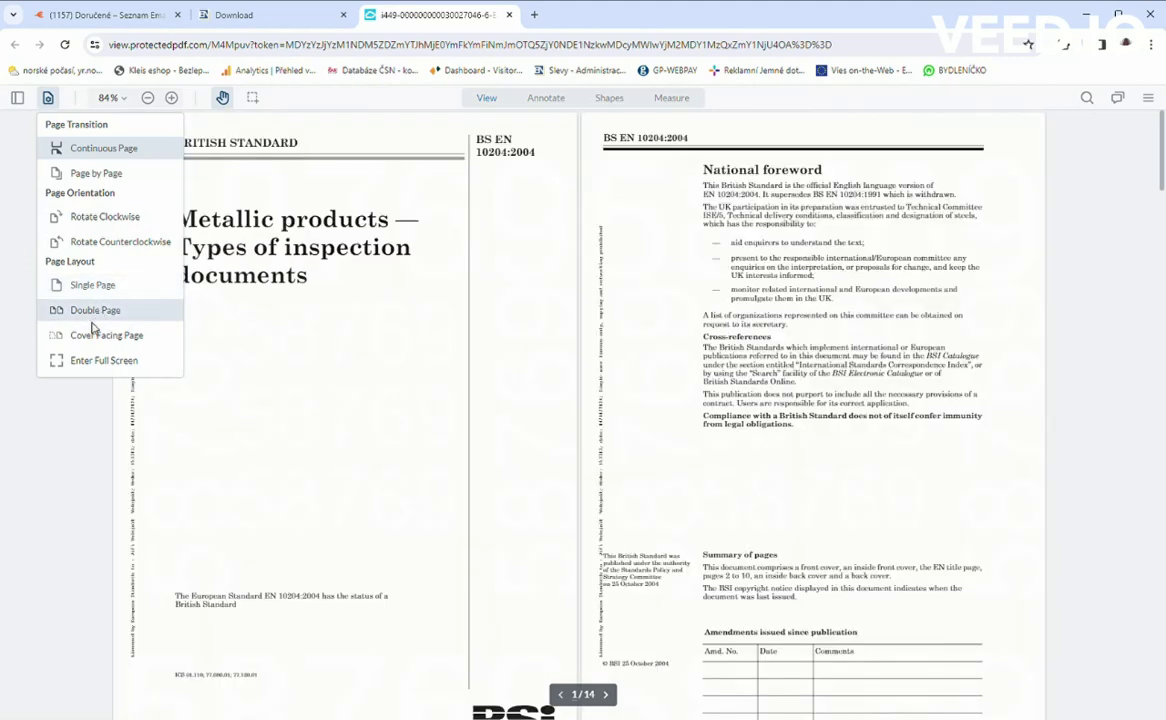
left_click(100, 336)
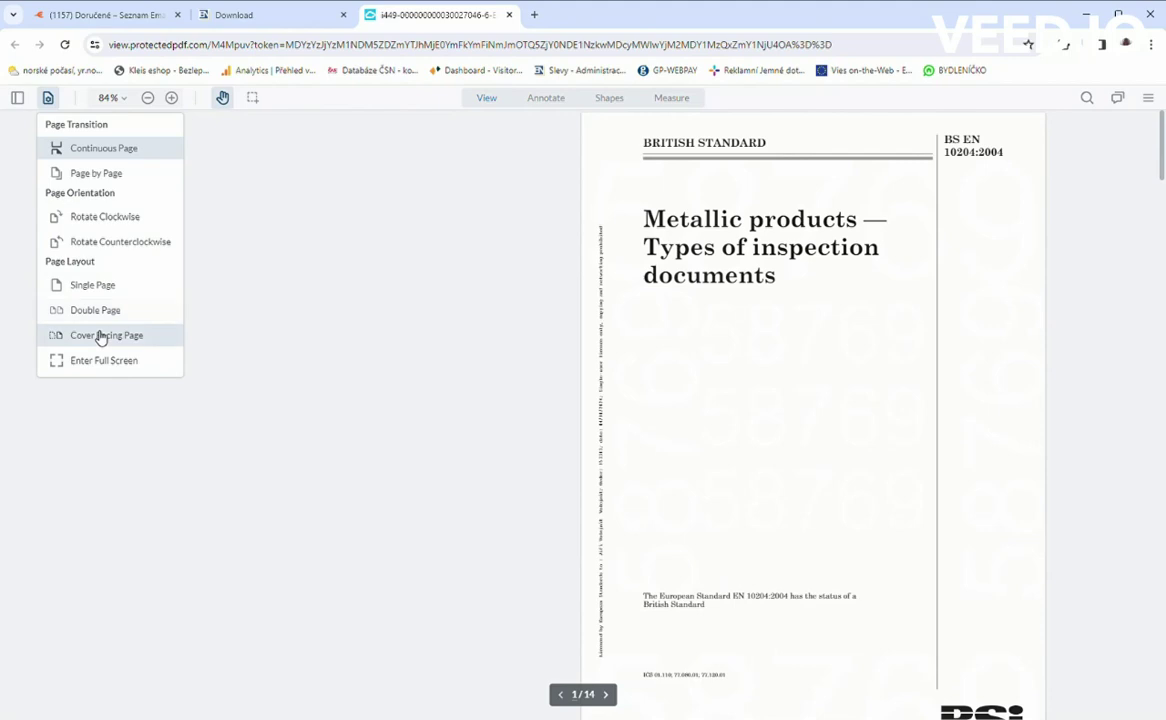
scroll(367, 370, "down", 1)
scroll(367, 370, "down", 1)
scroll(367, 370, "down", 2)
scroll(368, 371, "down", 2)
scroll(368, 371, "up", 2)
scroll(368, 371, "up", 1)
left_click(96, 288)
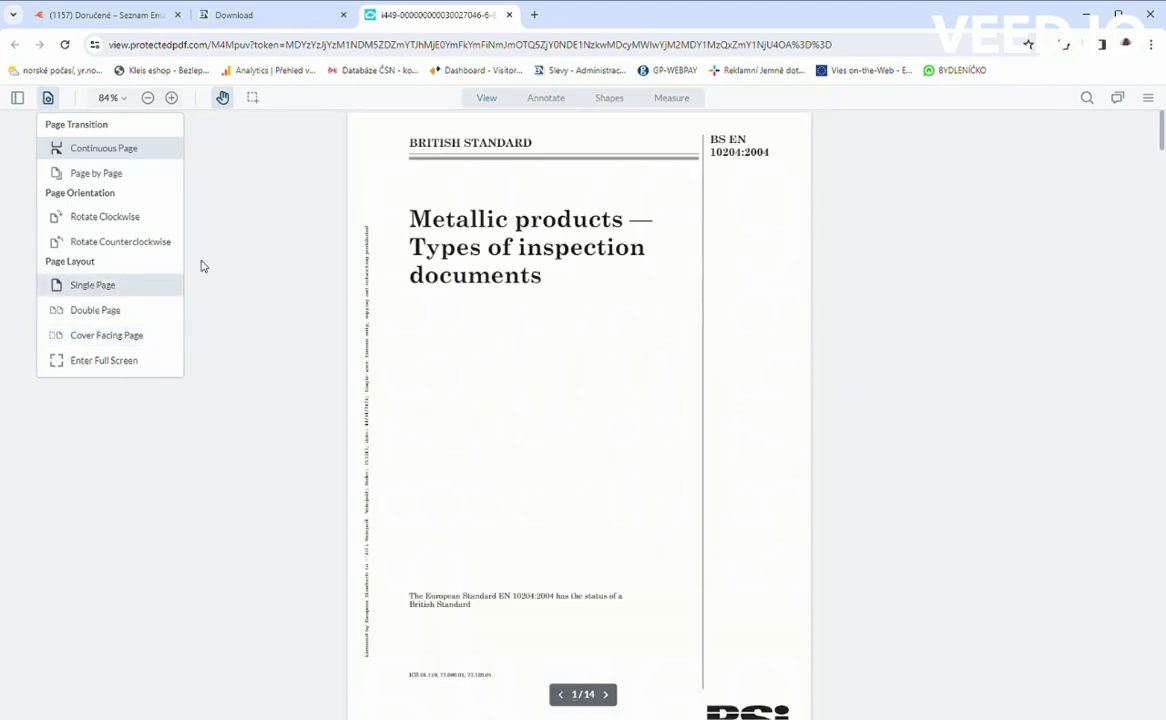
left_click(489, 99)
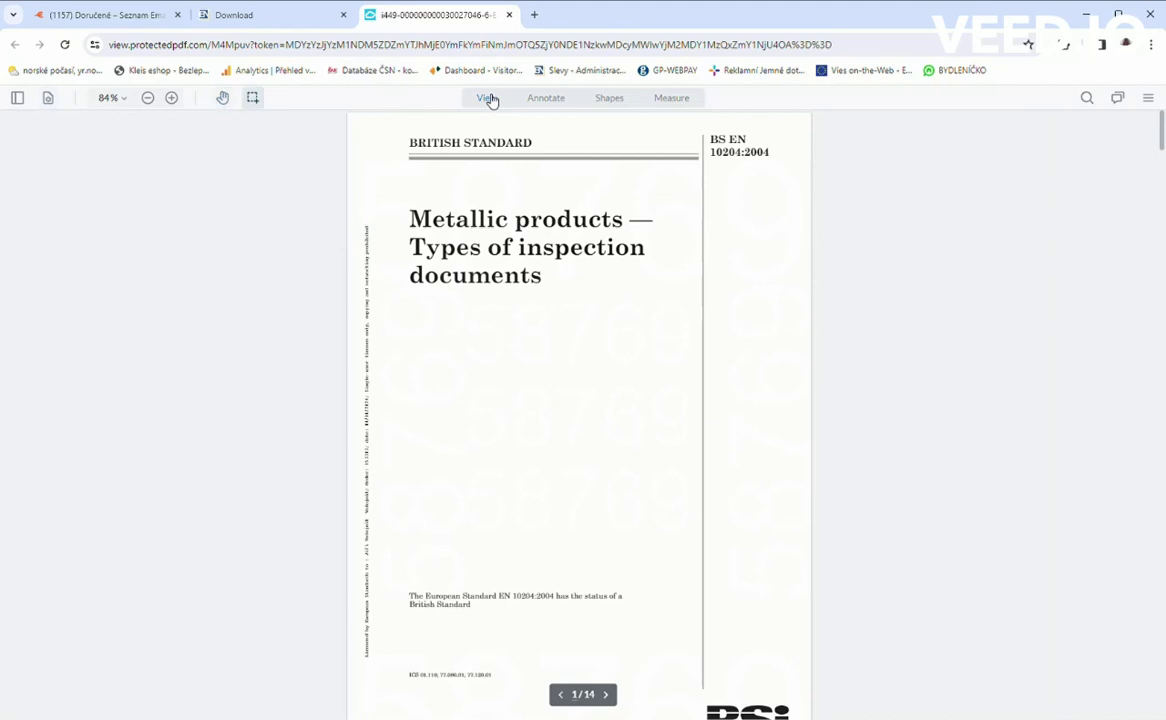
Underline the title word 'documents' using the Annotate tools
left_click(556, 102)
left_click(297, 126)
left_click_drag(441, 310, 542, 309)
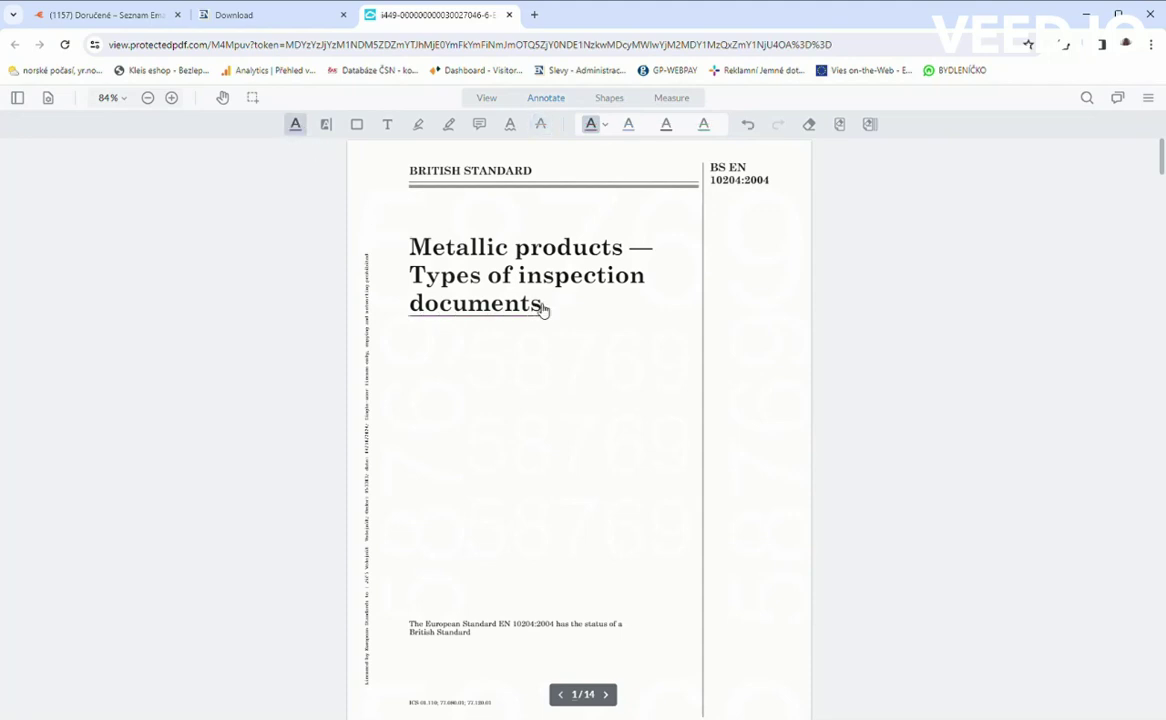
Highlight the title word 'Types' in light cyan
left_click(326, 126)
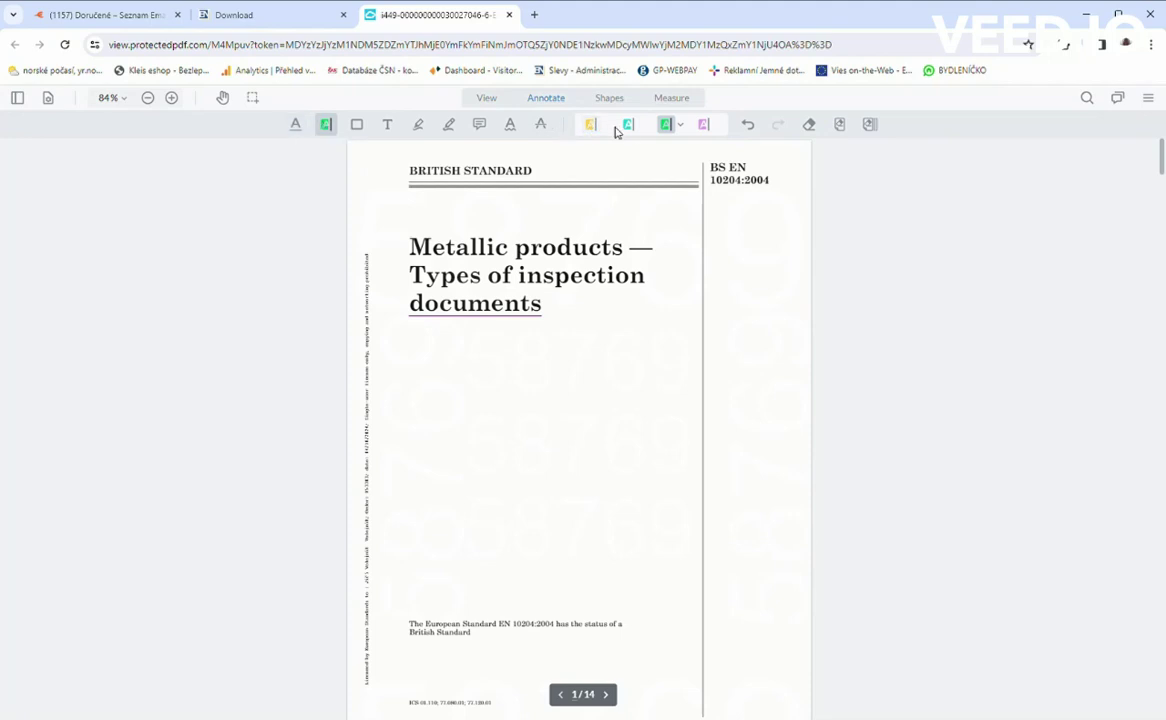
left_click(684, 126)
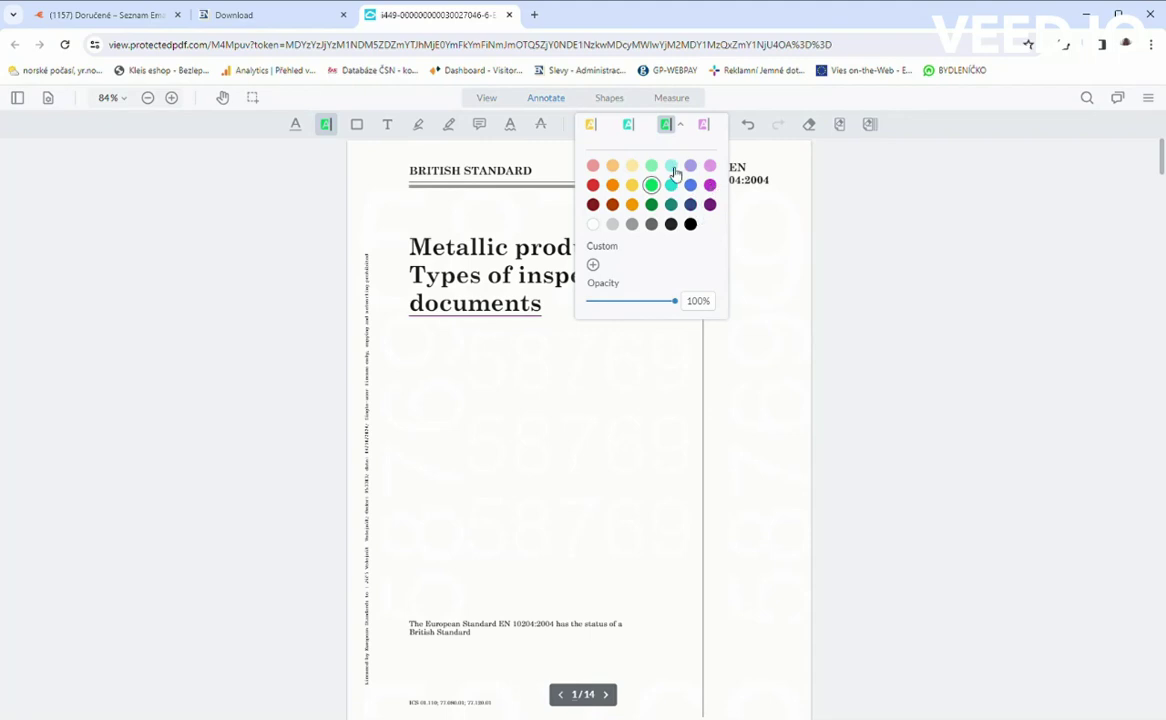
left_click(672, 168)
left_click_drag(417, 279, 485, 277)
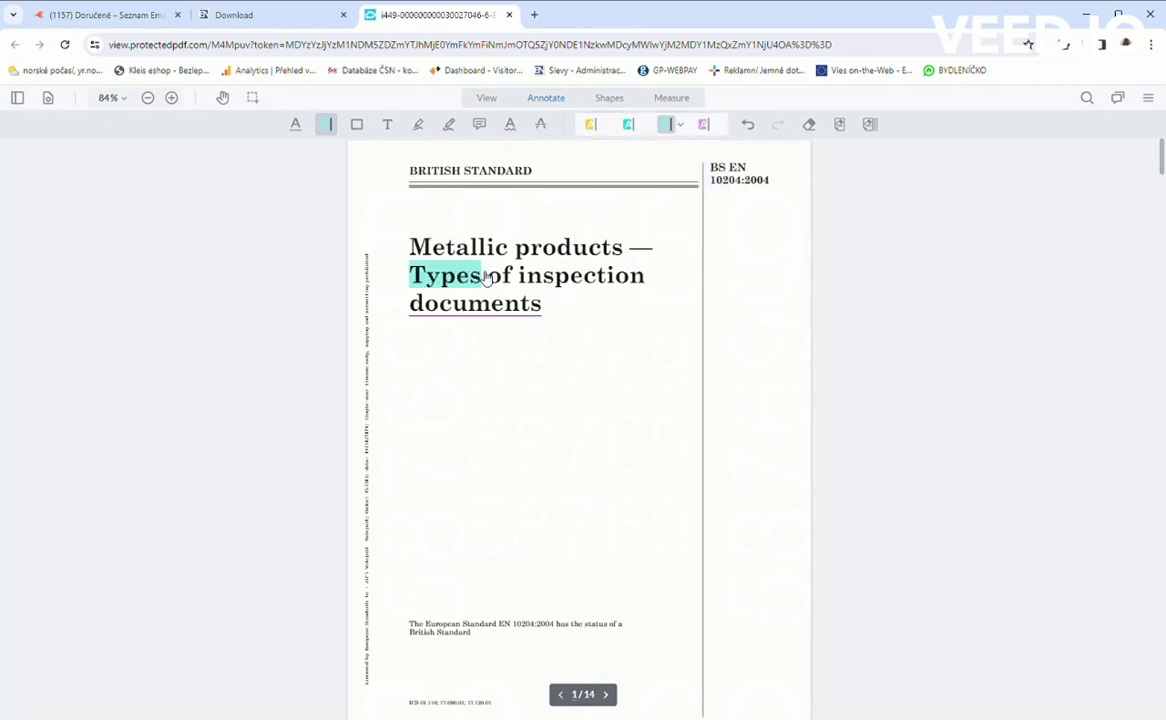
Draw a rectangle around the title and create a free-text box below it
left_click(358, 126)
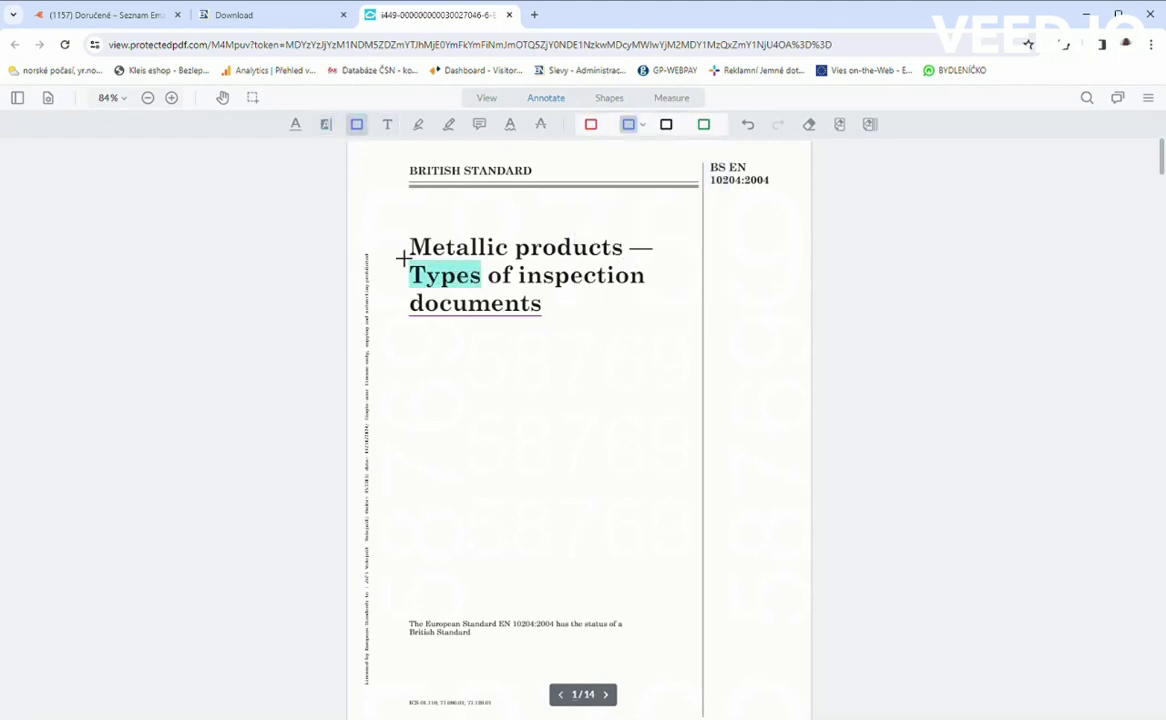
mouse_move(400, 220)
left_mouse_down()
mouse_move(485, 338)
mouse_move(693, 347)
left_mouse_up()
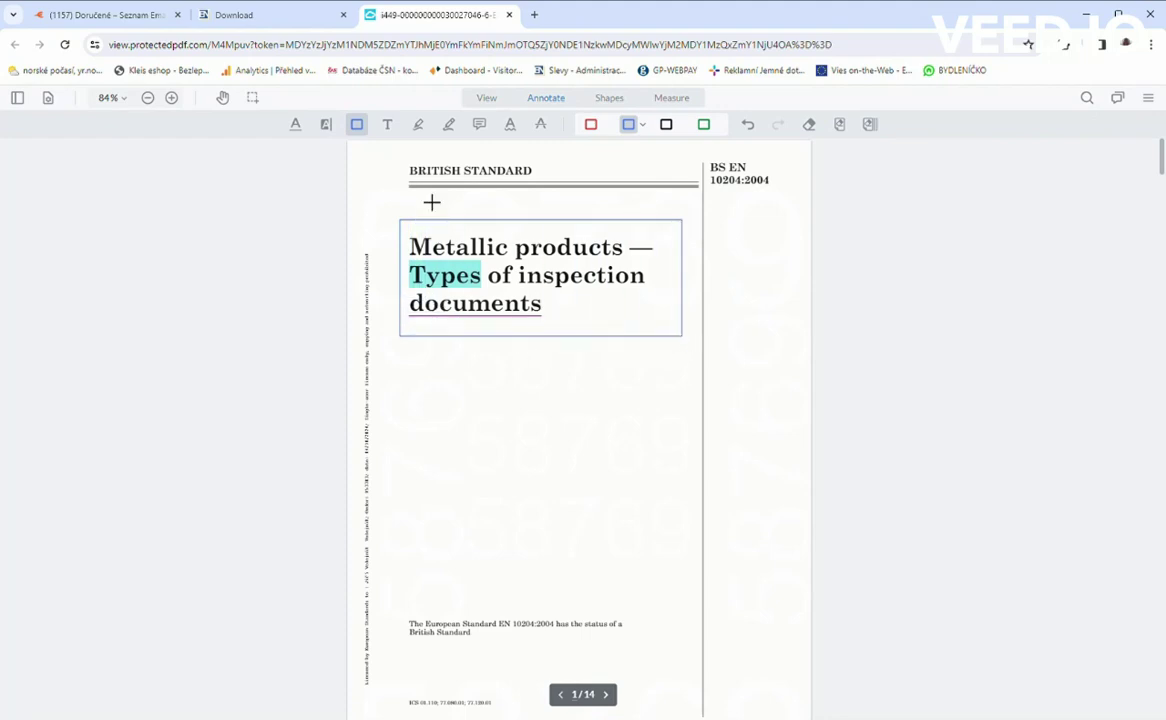
left_click(388, 127)
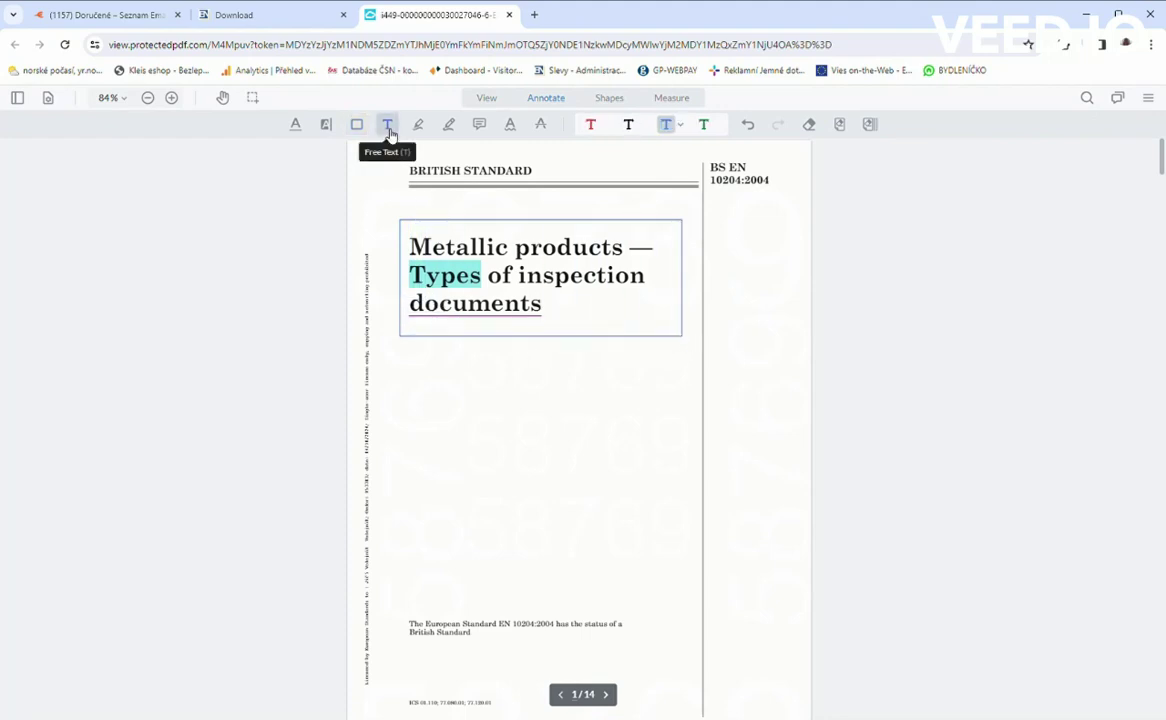
left_click_drag(434, 380, 580, 454)
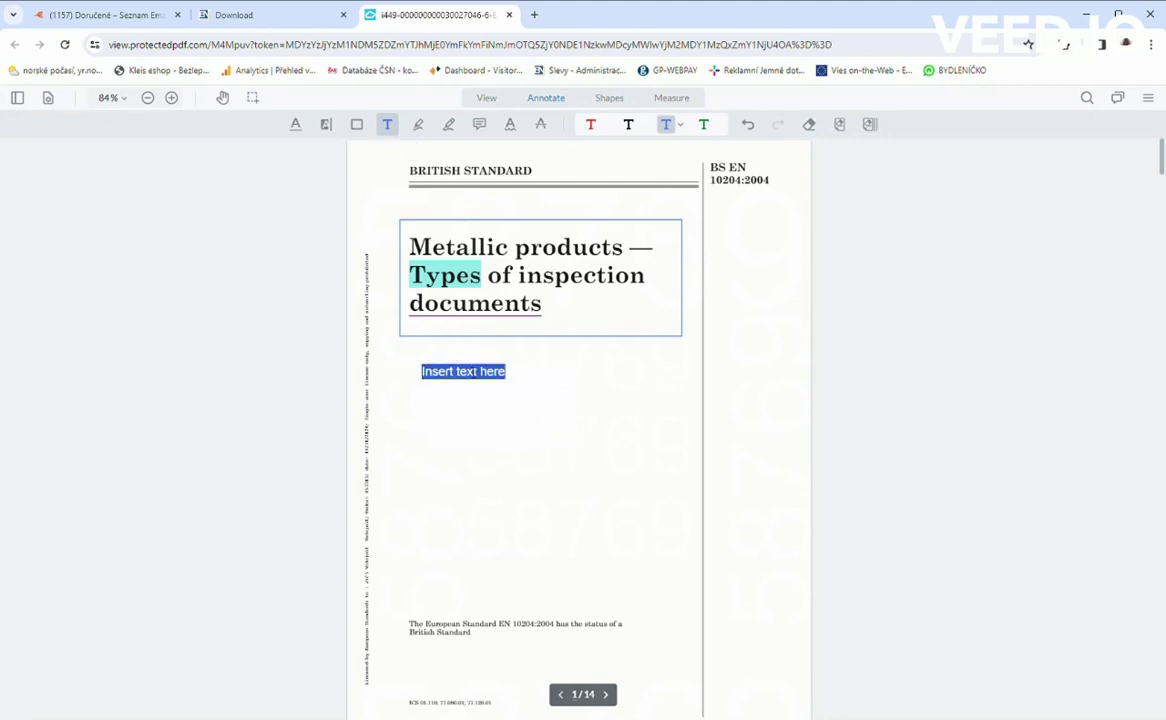
Replace the free-text placeholder with 'New text' and finish editing
left_click(471, 372)
double_click(488, 374)
left_click_drag(488, 374, 429, 374)
type("New text")
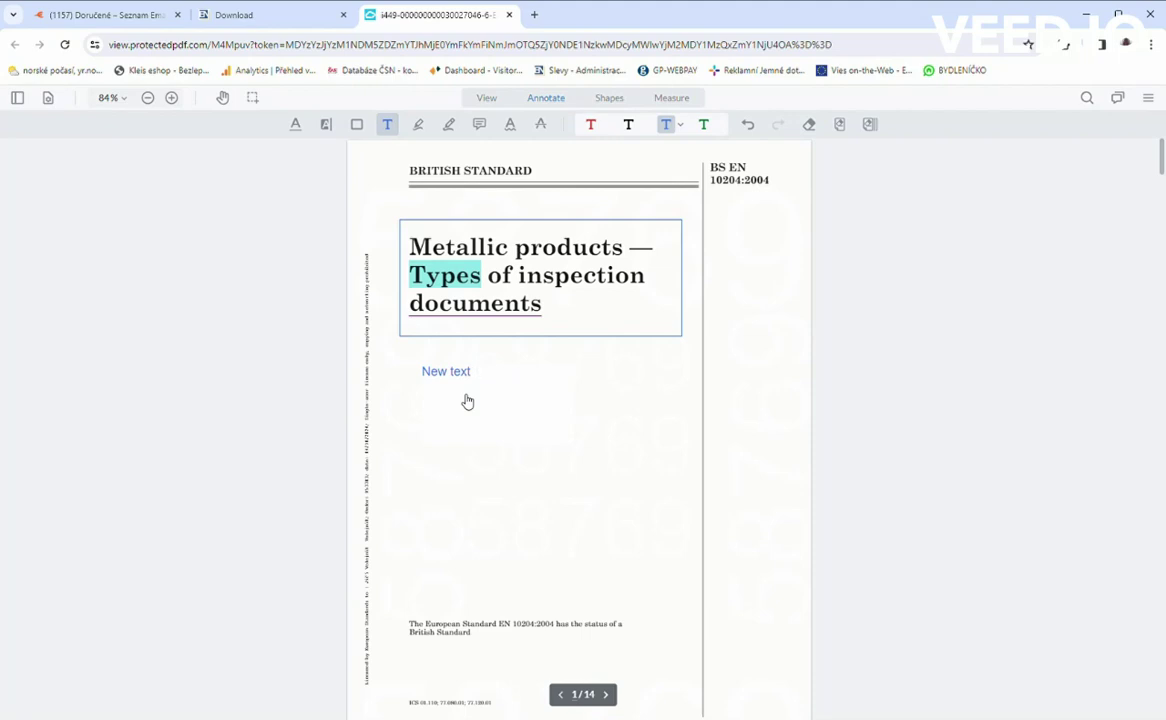
key("Return")
left_click(503, 360)
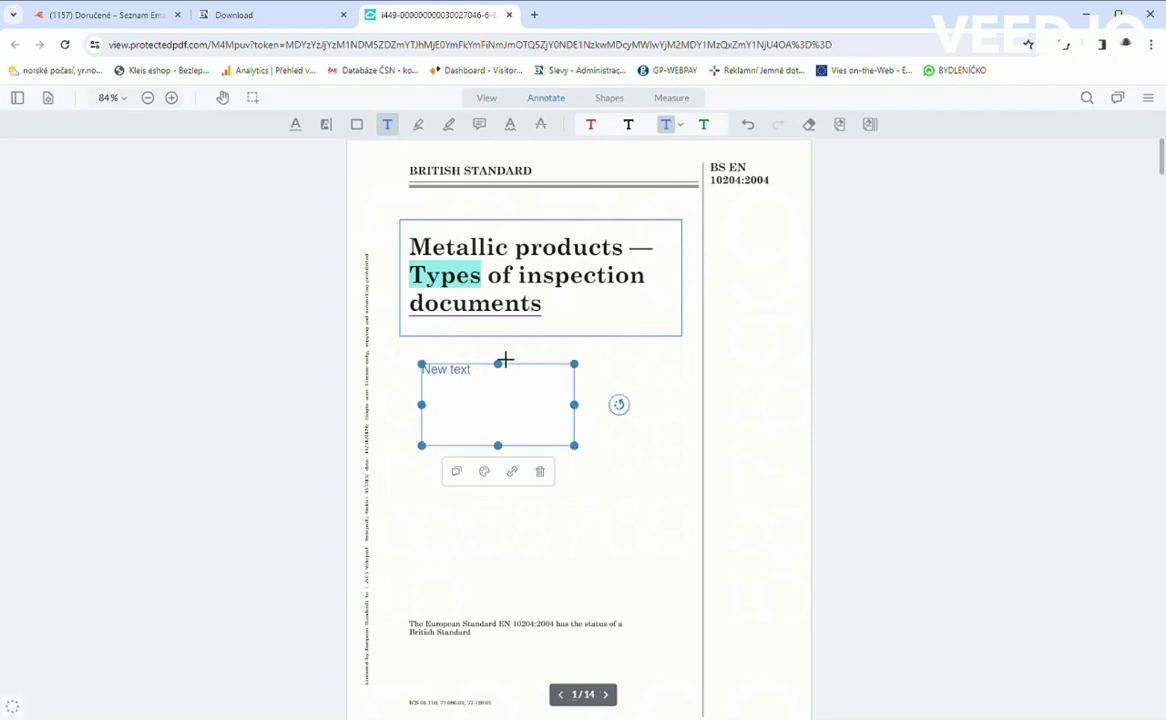
Find the 'New text' annotation in the Comments panel and delete it with the trash icon
left_click(457, 473)
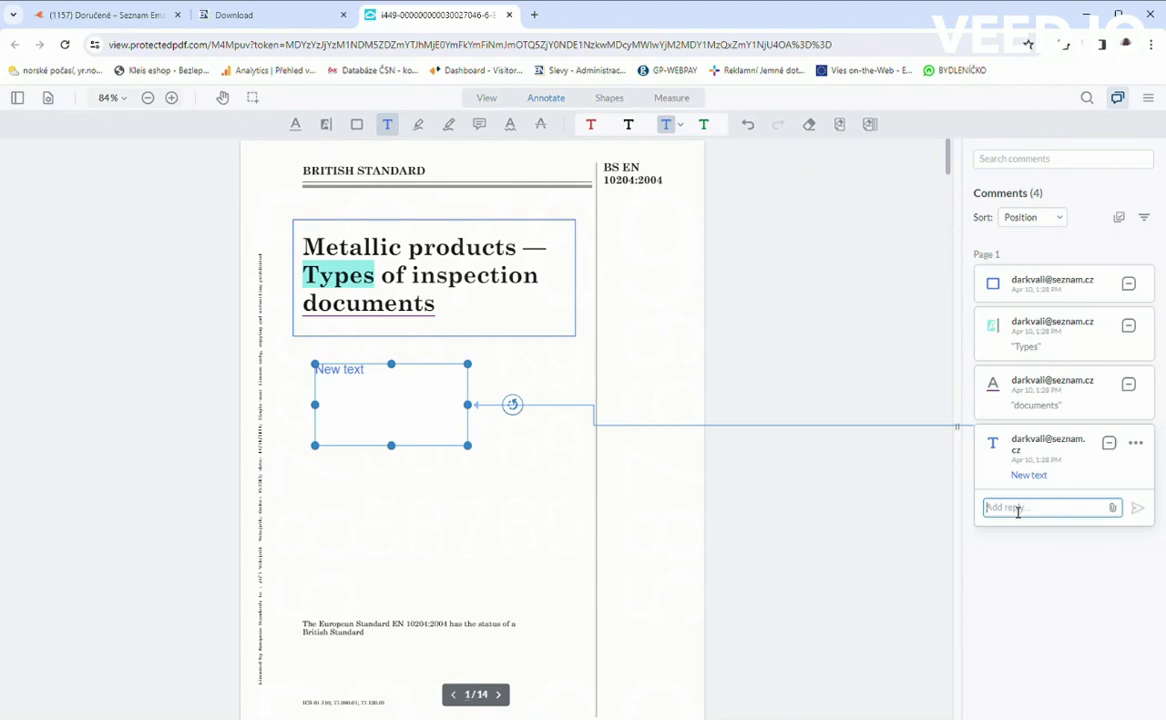
type("new text")
left_click(549, 486)
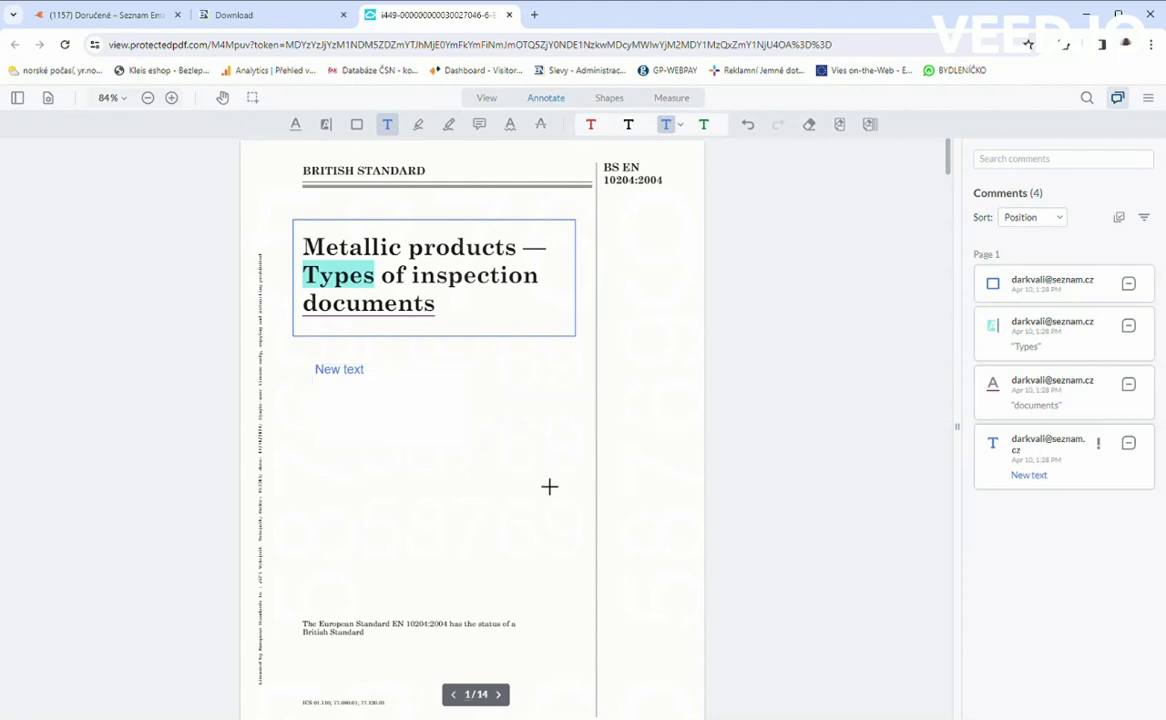
scroll(549, 486, "down", 1)
scroll(547, 482, "down", 2)
scroll(545, 478, "down", 2)
scroll(541, 472, "down", 2)
scroll(540, 470, "down", 2)
scroll(518, 536, "down", 5)
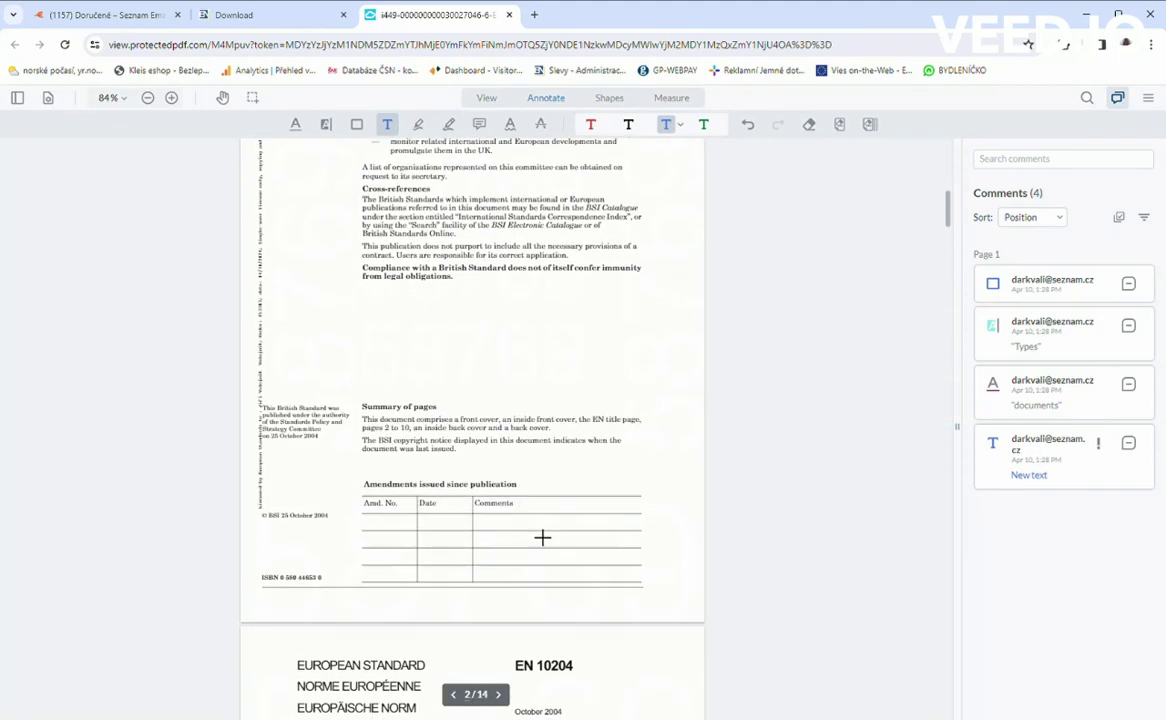
left_click(1033, 450)
type("new text")
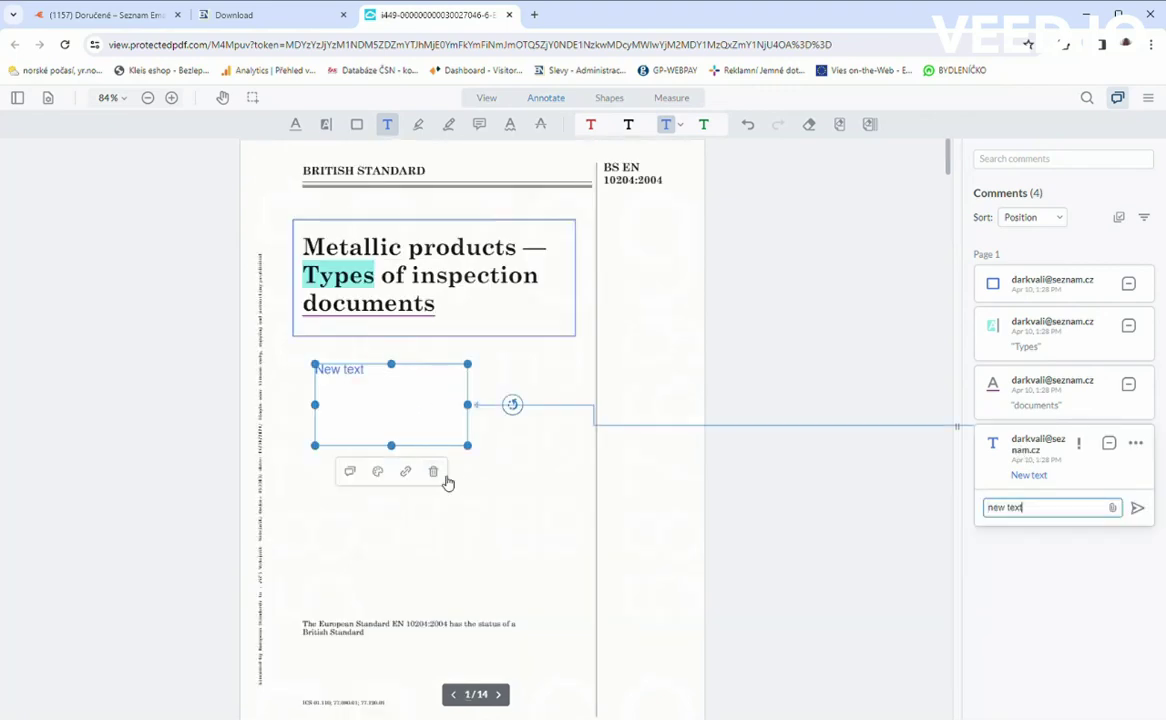
left_click(435, 472)
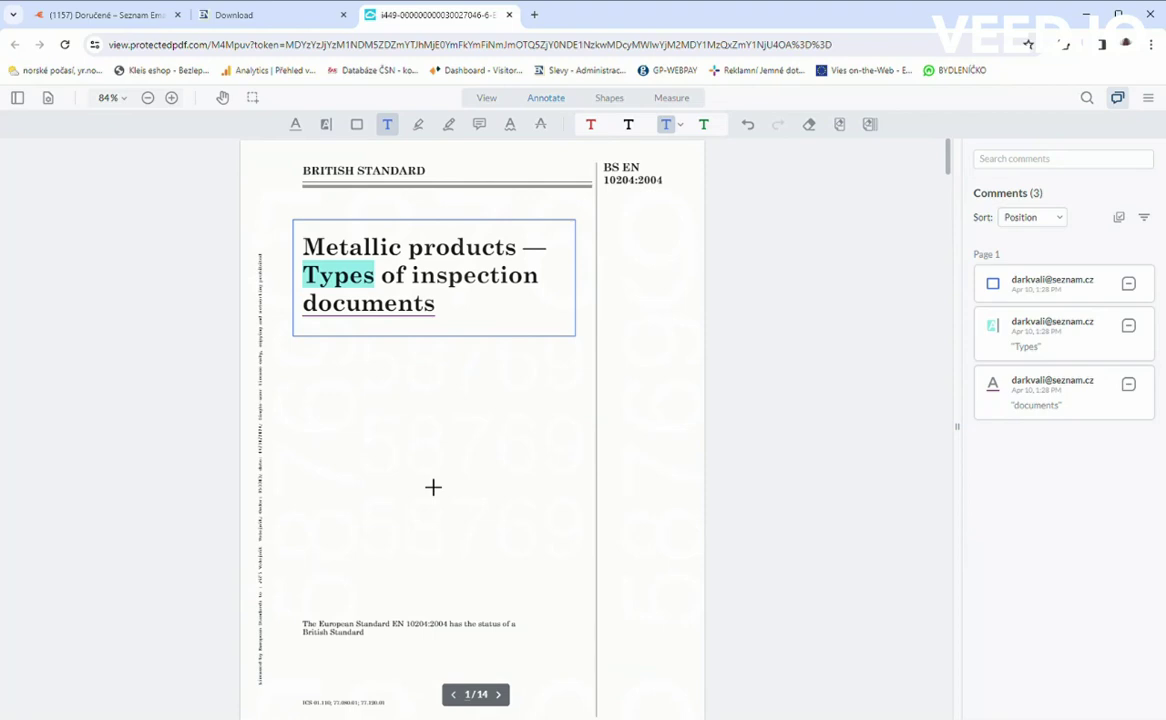
Freehand-highlight 'inspection' and place a comment note near the bottom paragraph
left_click(418, 124)
left_click_drag(410, 276, 546, 279)
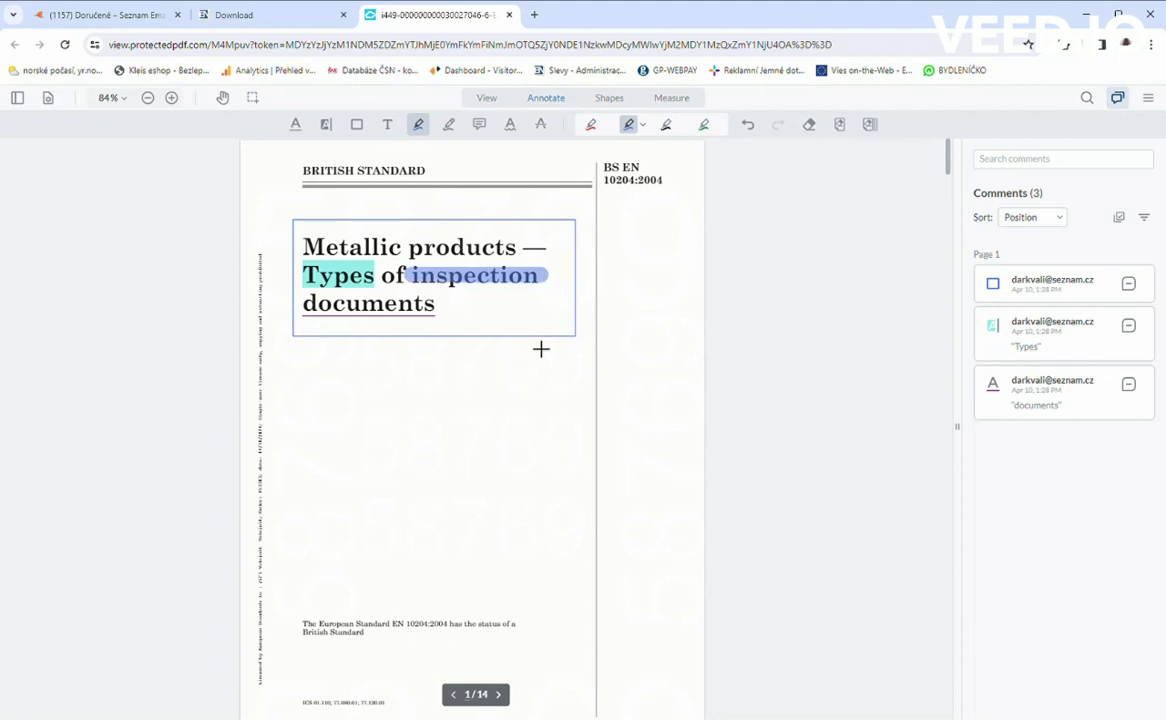
left_click(481, 127)
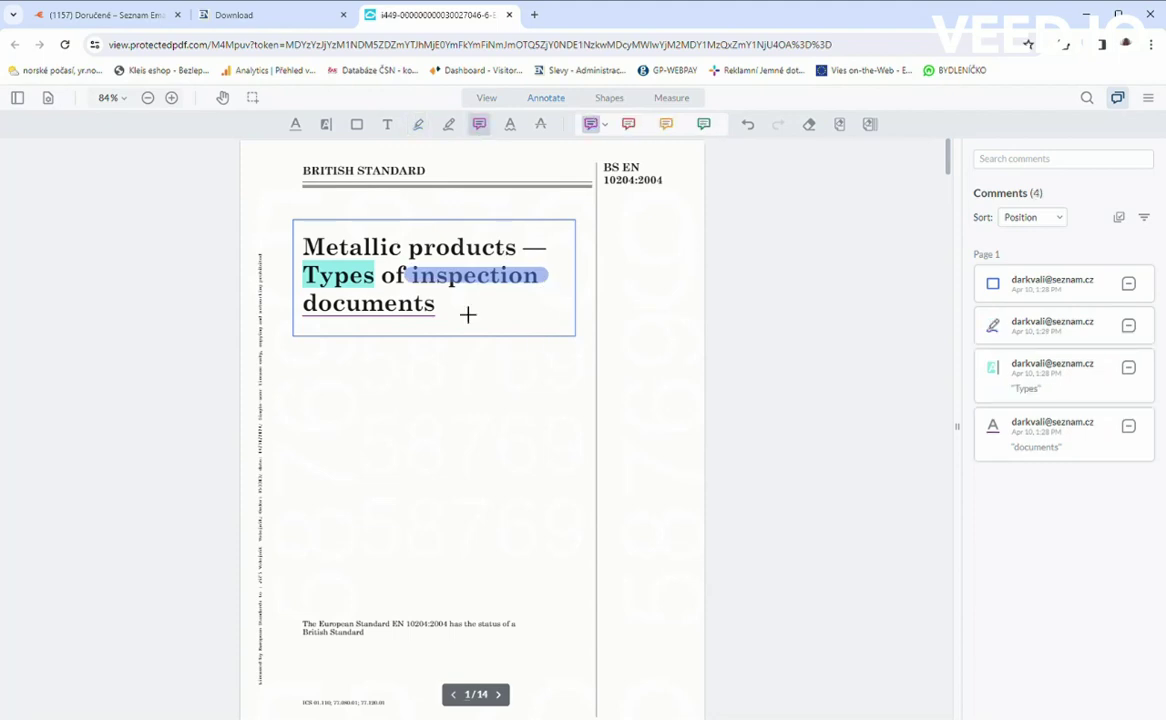
left_click(433, 624)
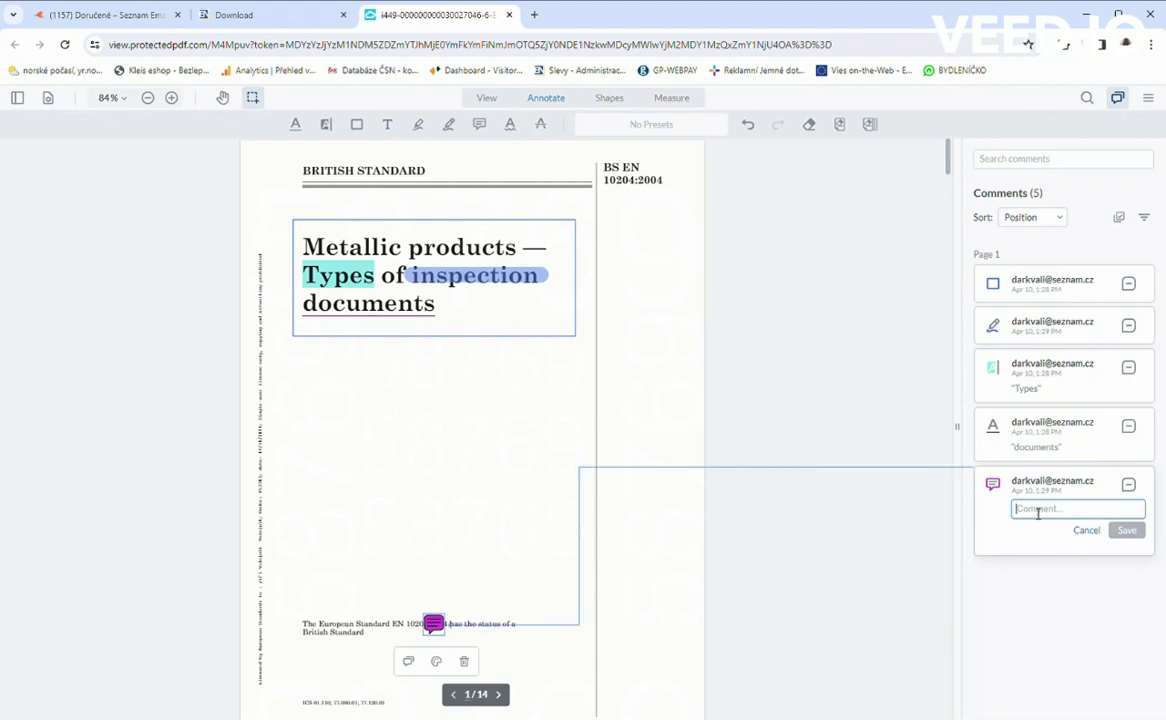
Write 'New comment' in the note, save it, then delete it
type("New comme")
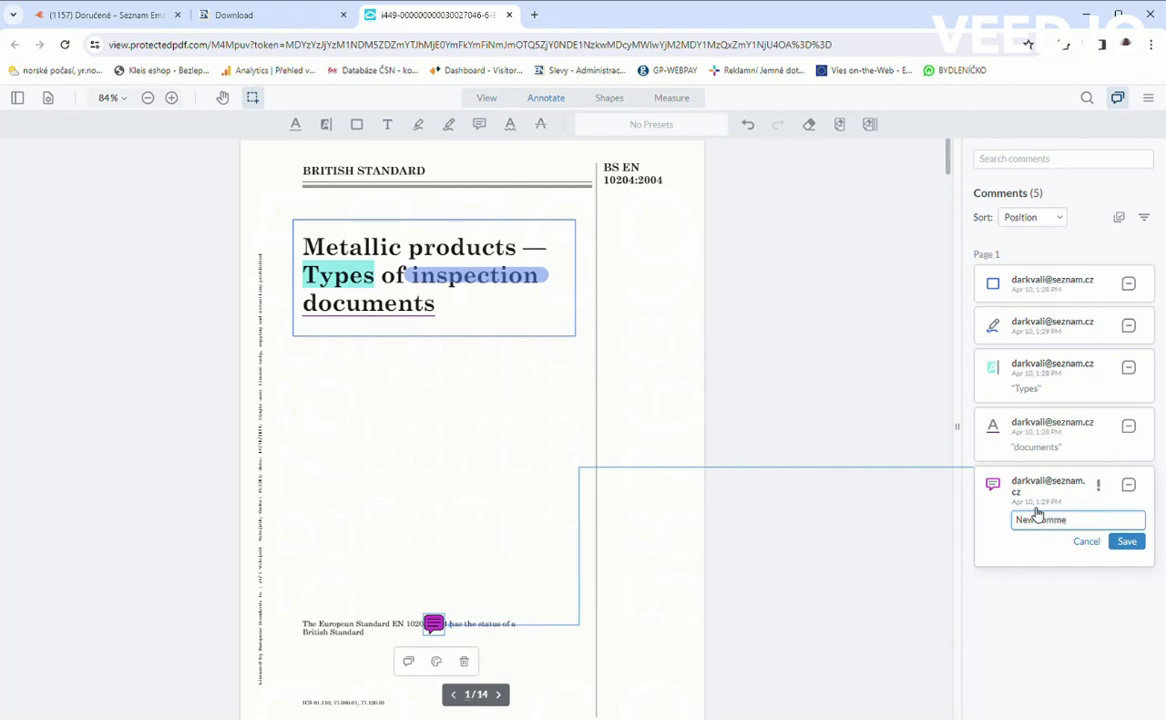
type("nt")
left_click(1138, 543)
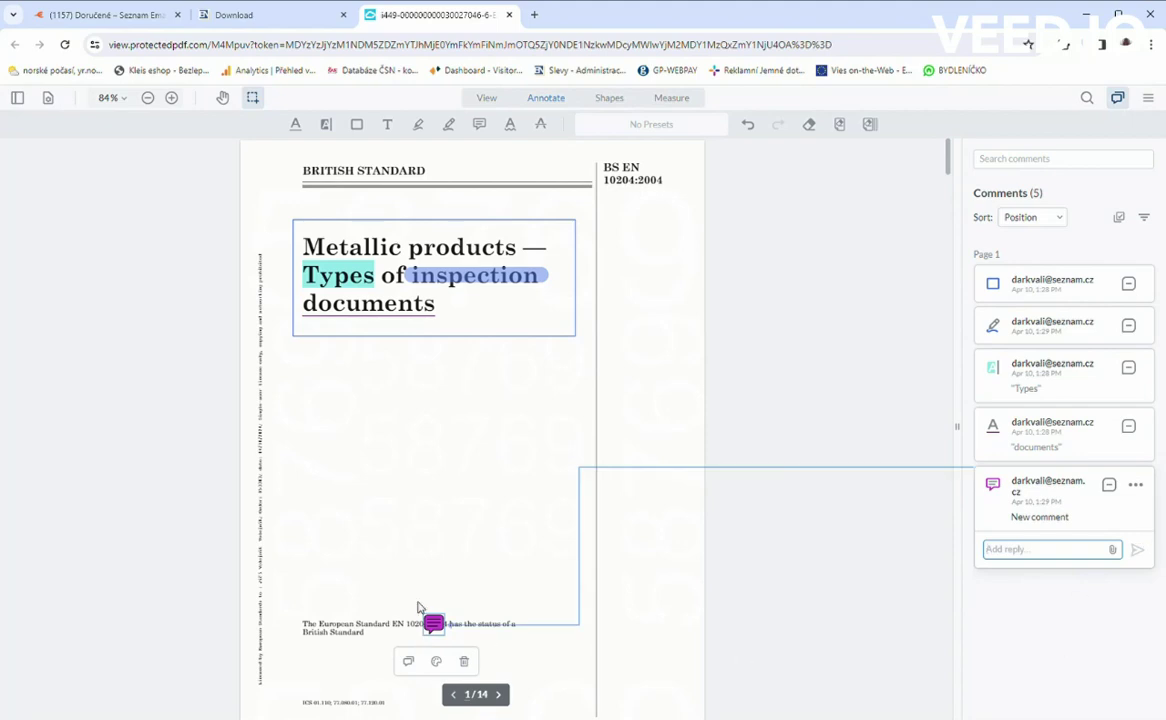
left_click(464, 663)
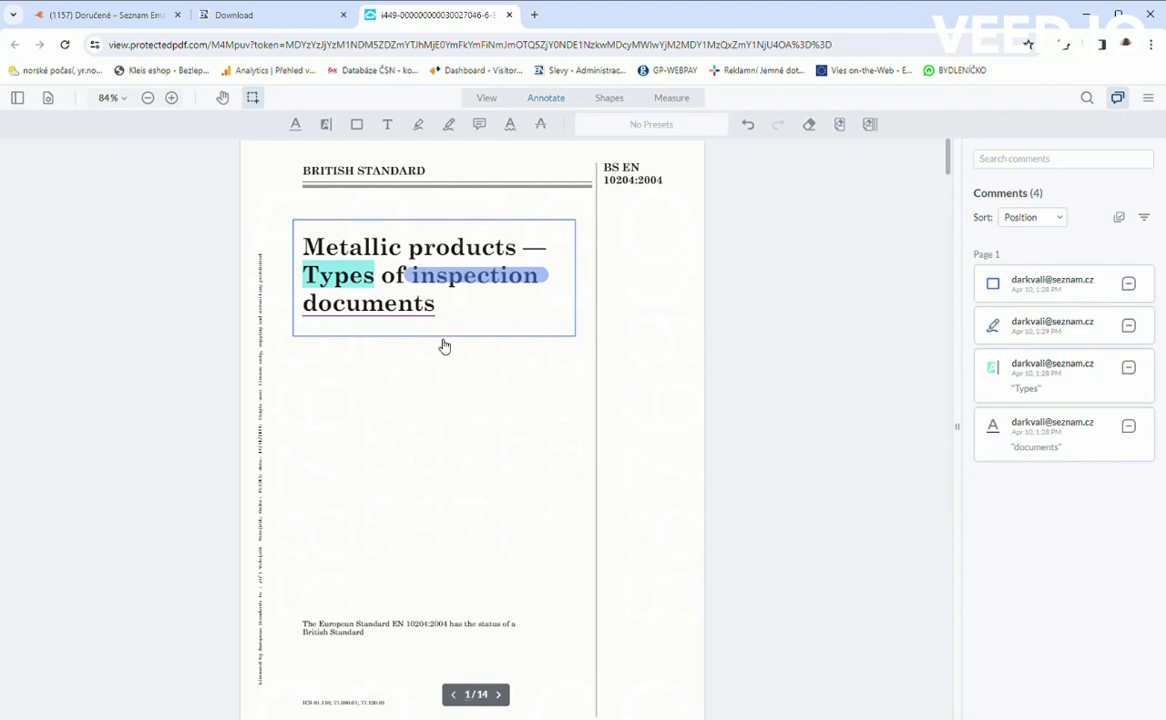
Put a squiggly underline under 'products' and ready the Strikeout tool for 'Metallic'
left_click(511, 124)
left_click_drag(409, 249, 516, 249)
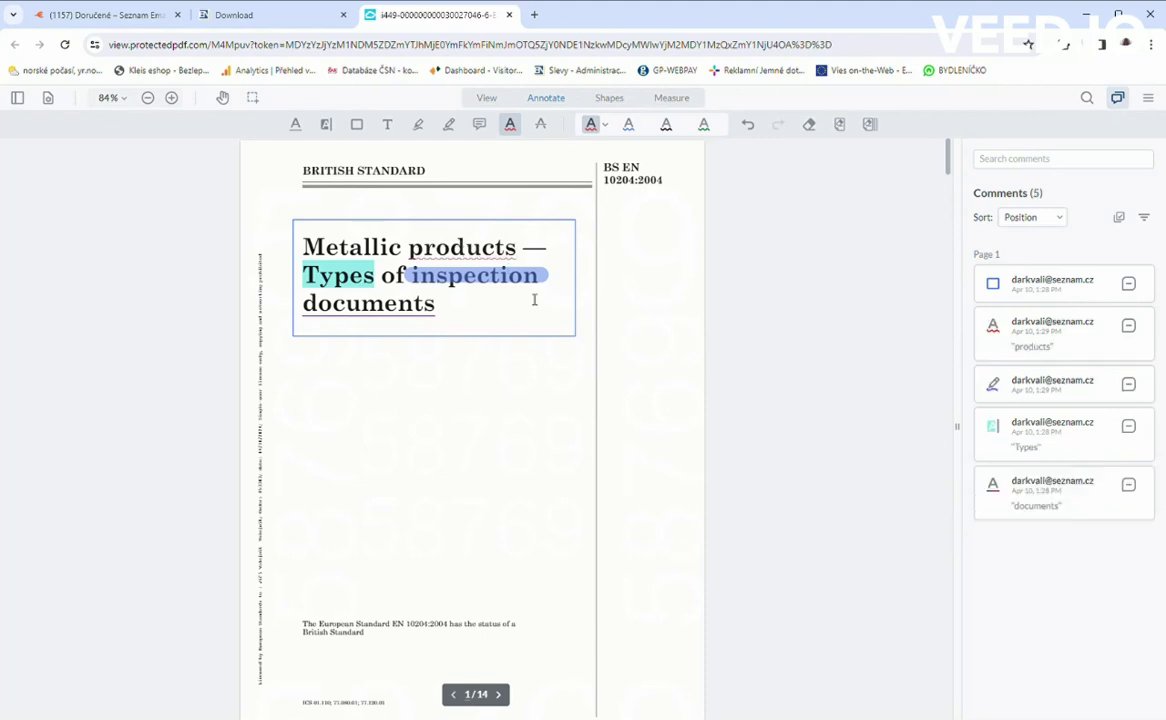
left_click(540, 124)
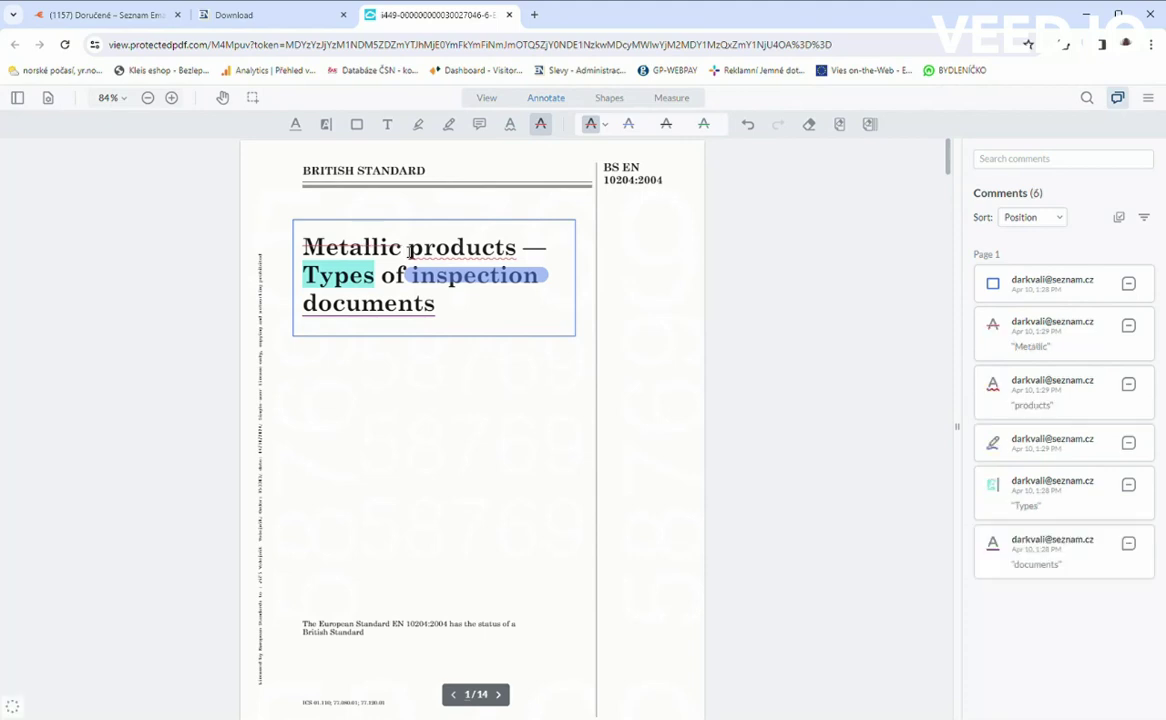
Draw a red arrow from the lower left up to the boxed title
left_click(610, 98)
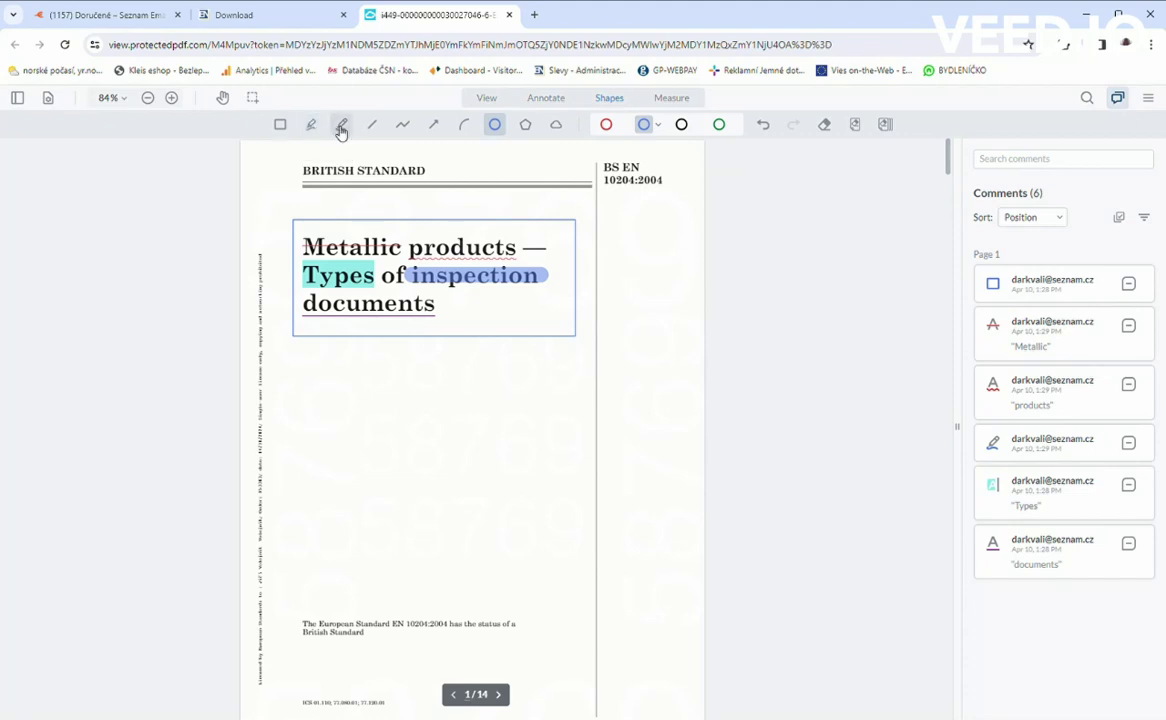
left_click(432, 126)
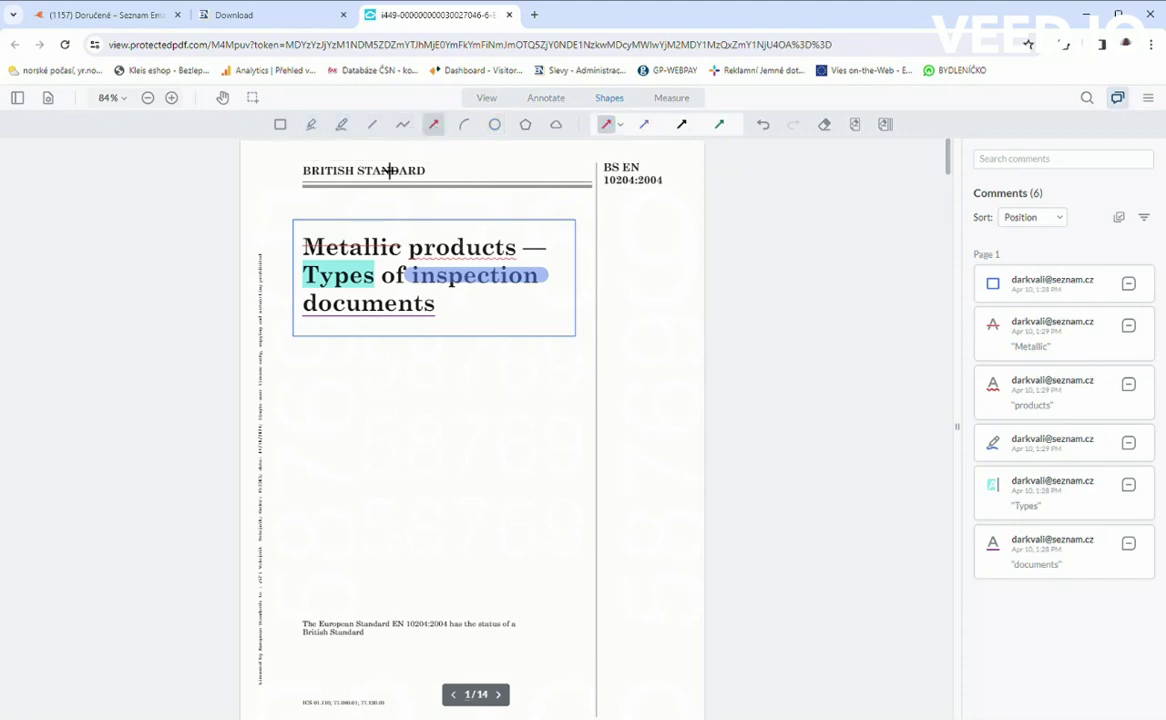
mouse_move(286, 377)
left_mouse_down()
mouse_move(372, 326)
mouse_move(390, 330)
left_mouse_up()
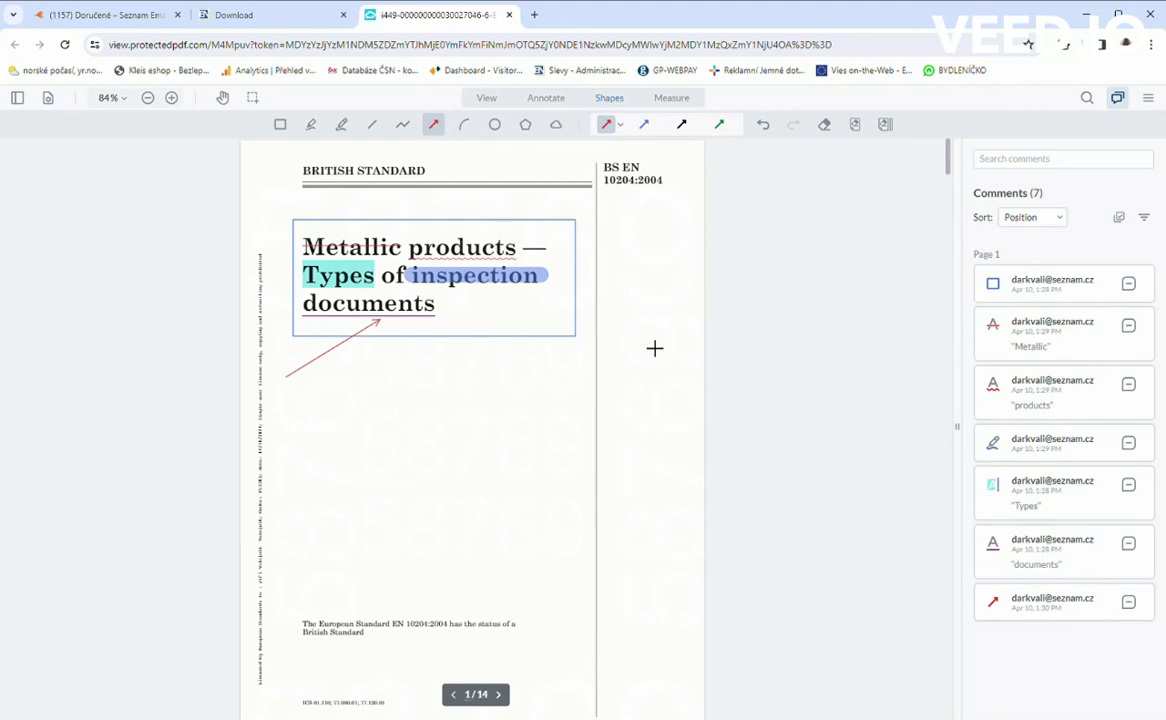
Erase the rectangle and arrow, then delete all page-1 annotations and confirm
left_click(818, 134)
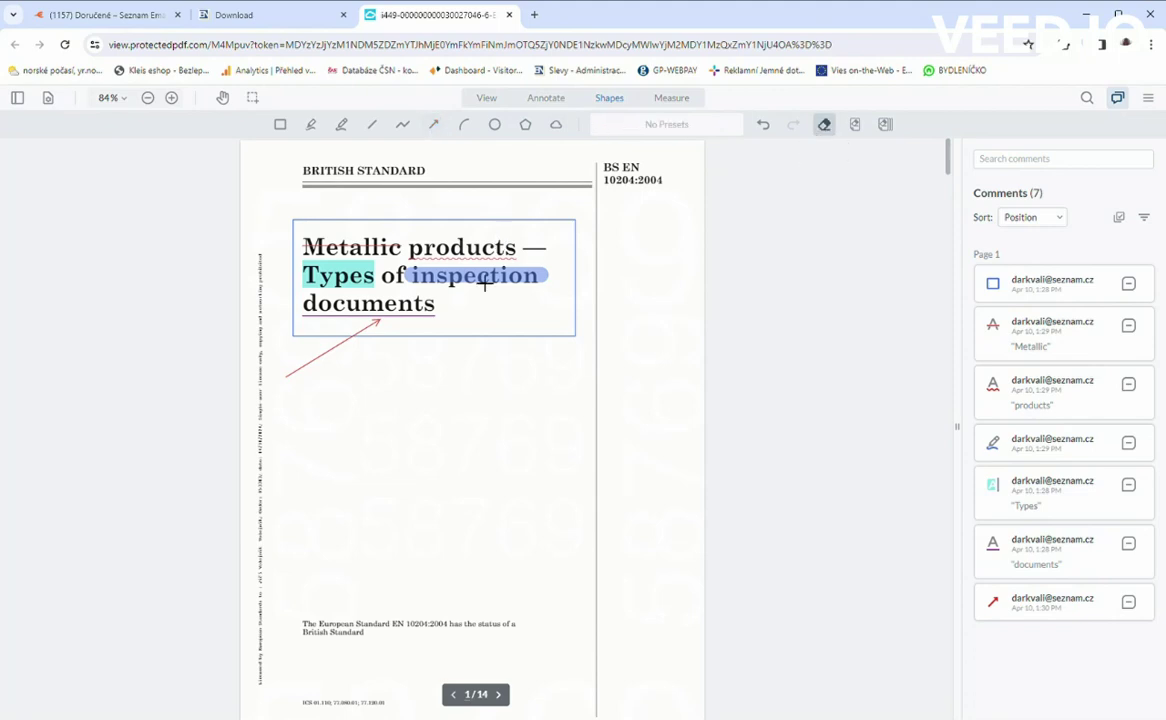
left_click_drag(380, 330, 341, 346)
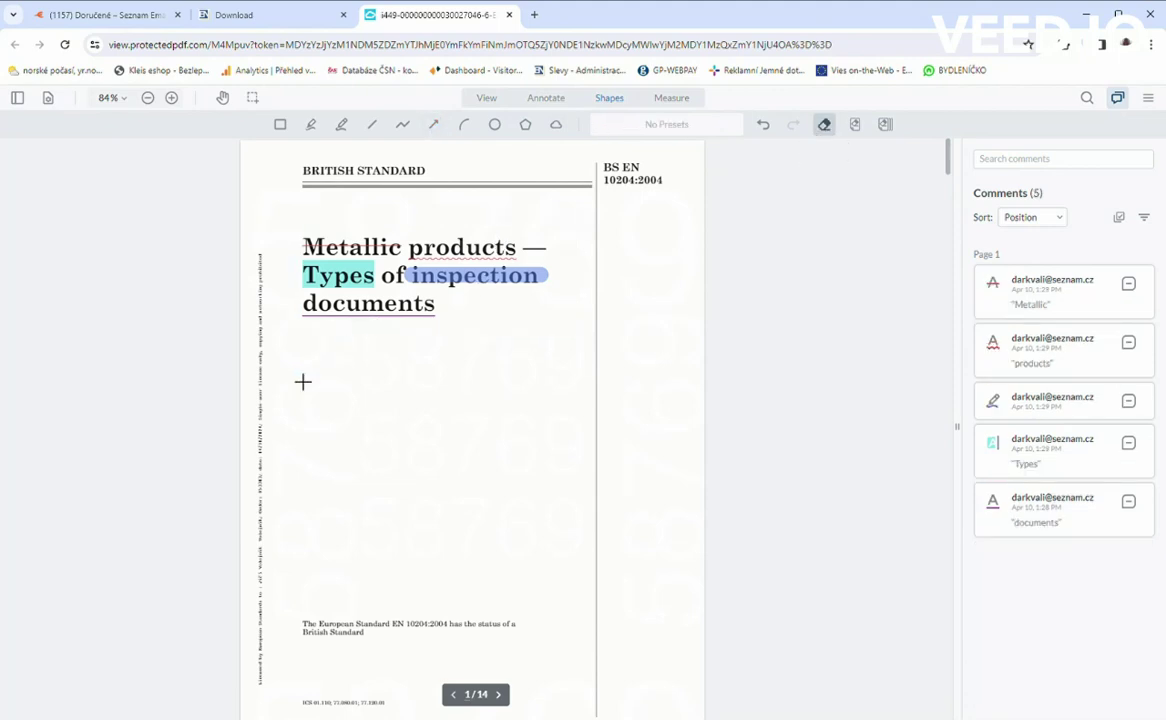
left_click(855, 125)
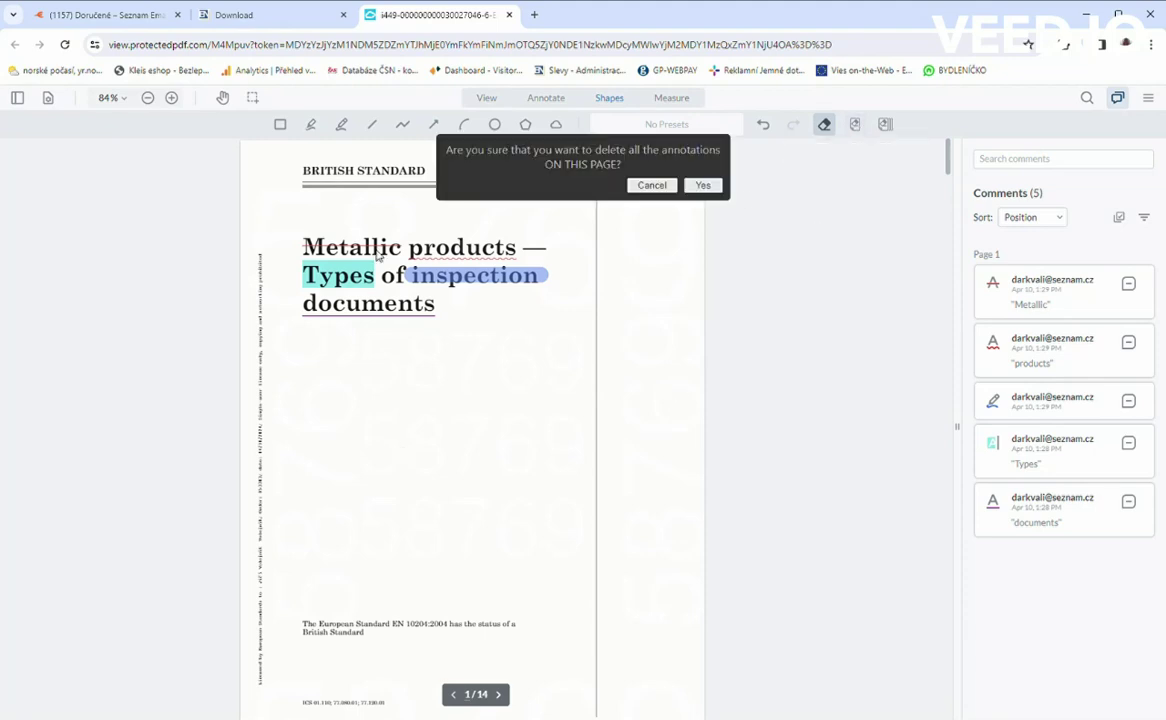
left_click(704, 186)
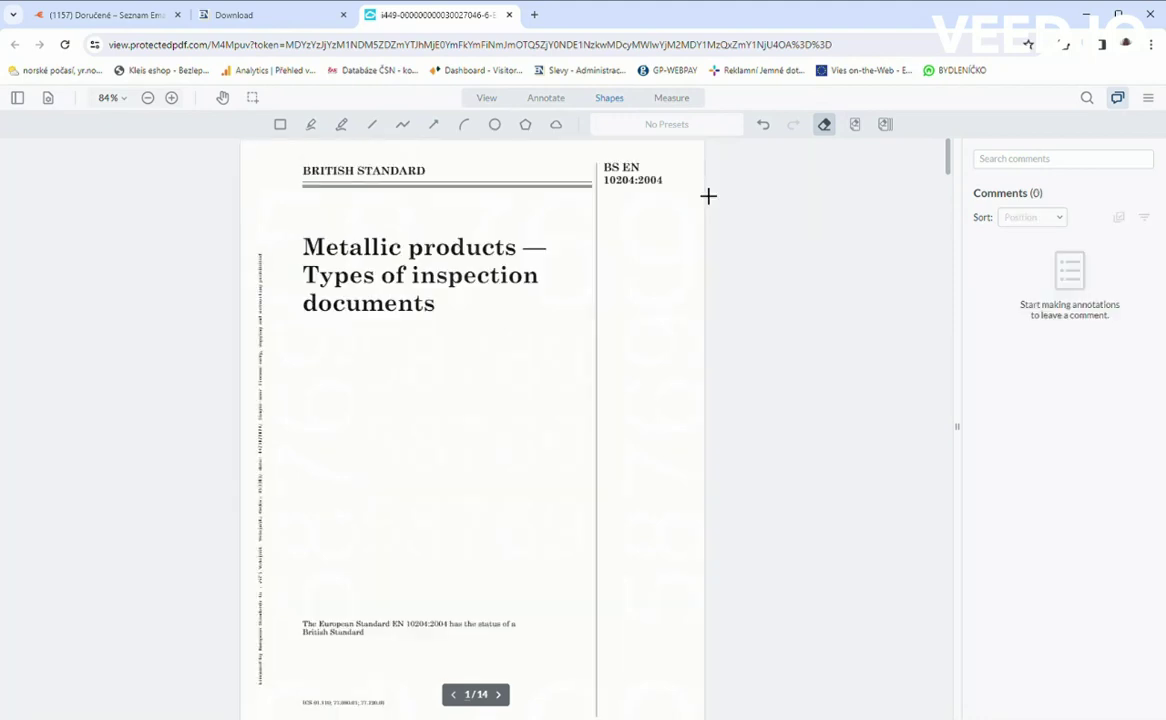
Highlight 'Metallic products' in teal using the Annotate highlight tool
left_click(534, 100)
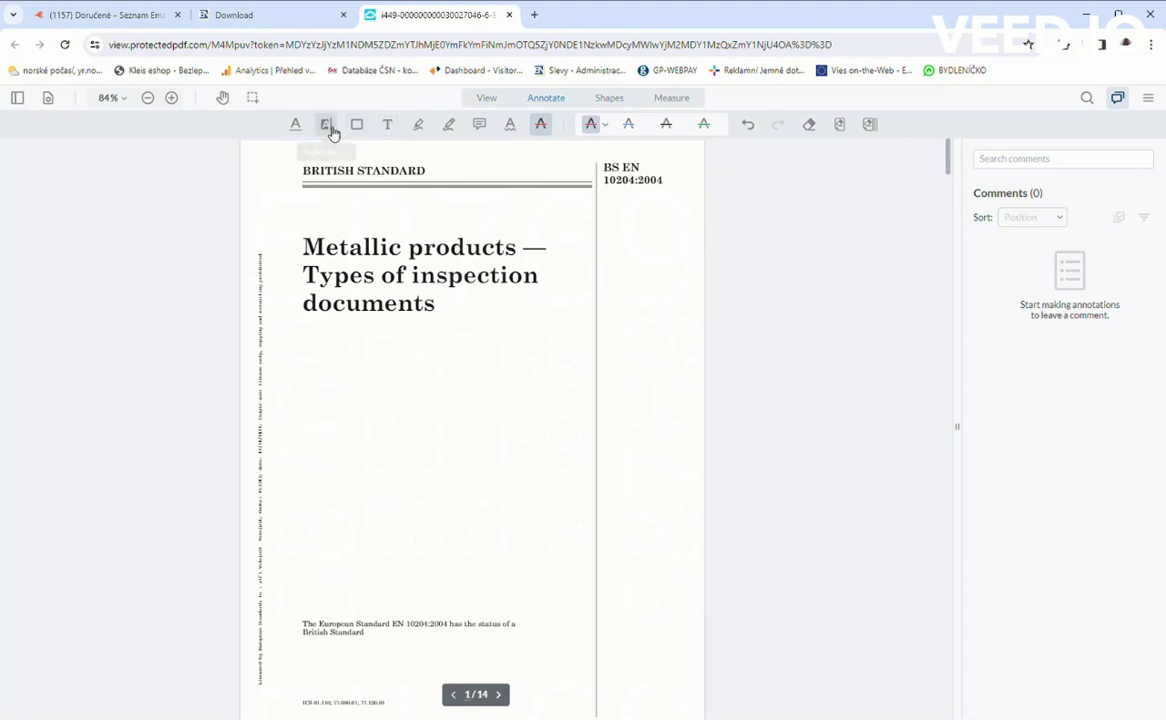
left_click(333, 133)
left_click_drag(304, 245, 519, 255)
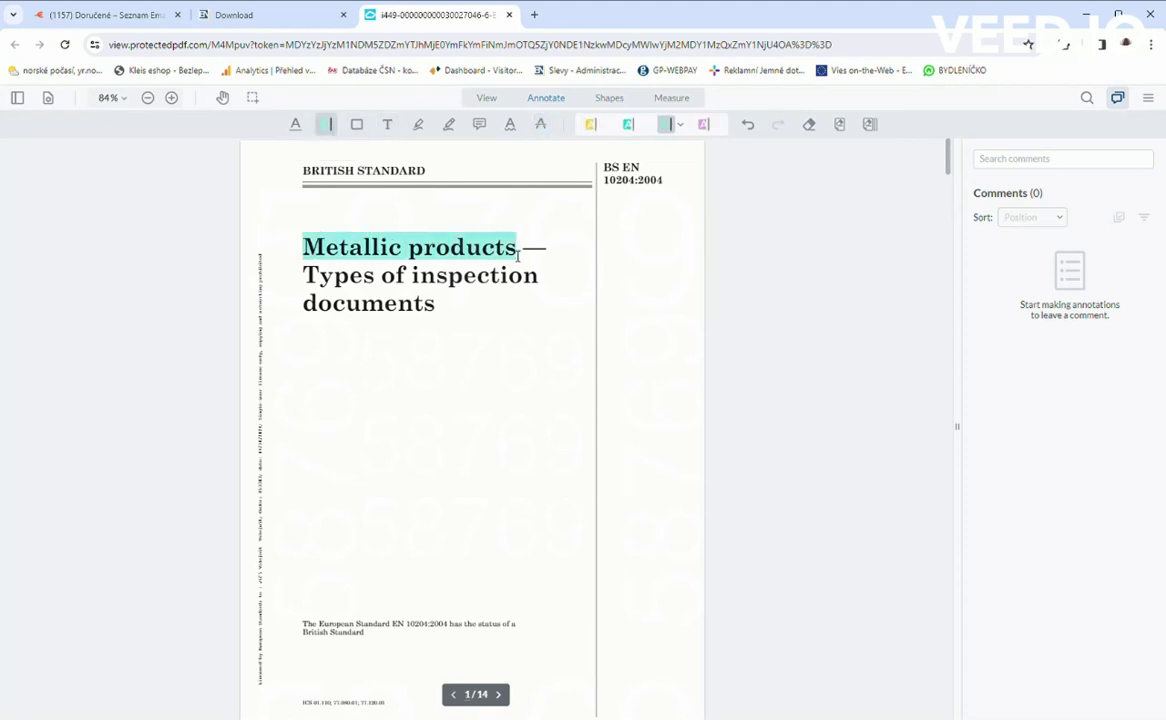
Strike through 'Types of inspection' in the title, then close the document's tab
left_click(449, 124)
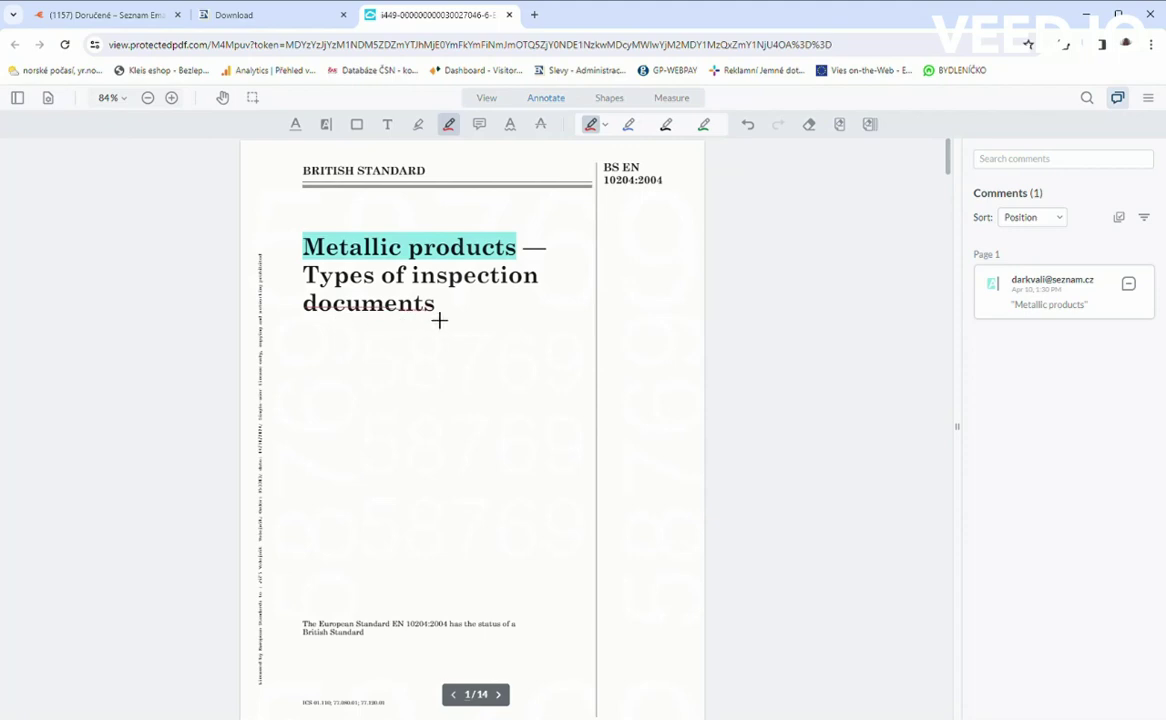
left_click(541, 125)
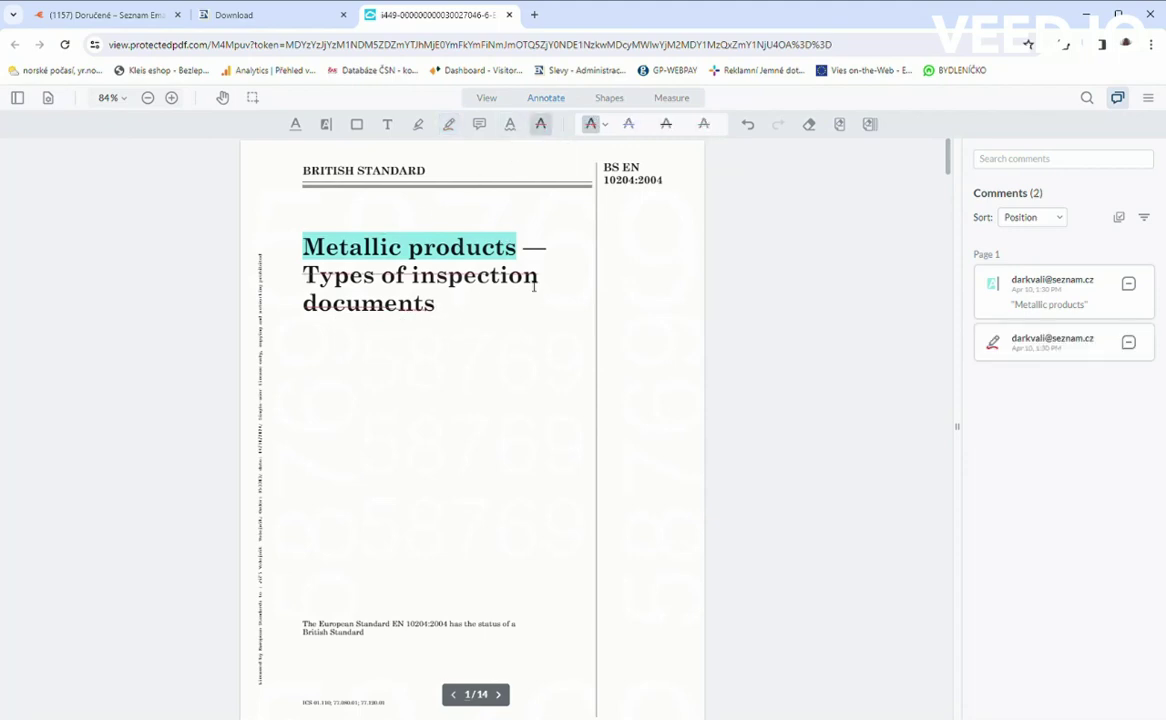
left_click_drag(535, 286, 528, 286)
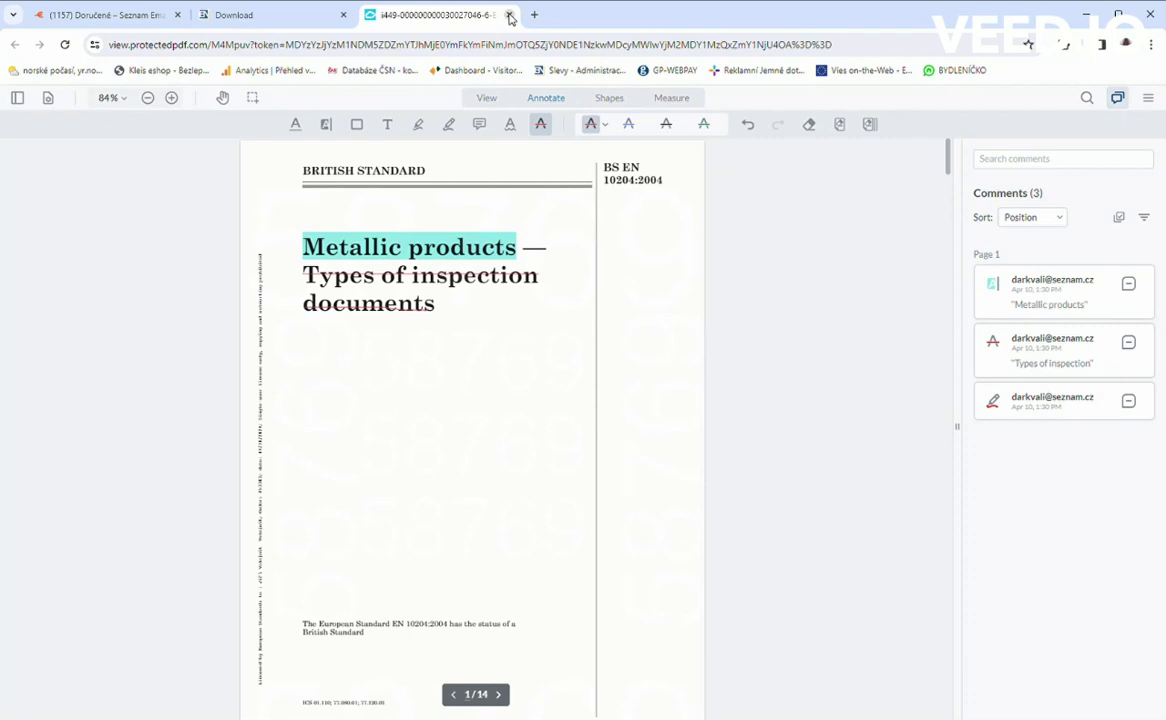
left_click(510, 15)
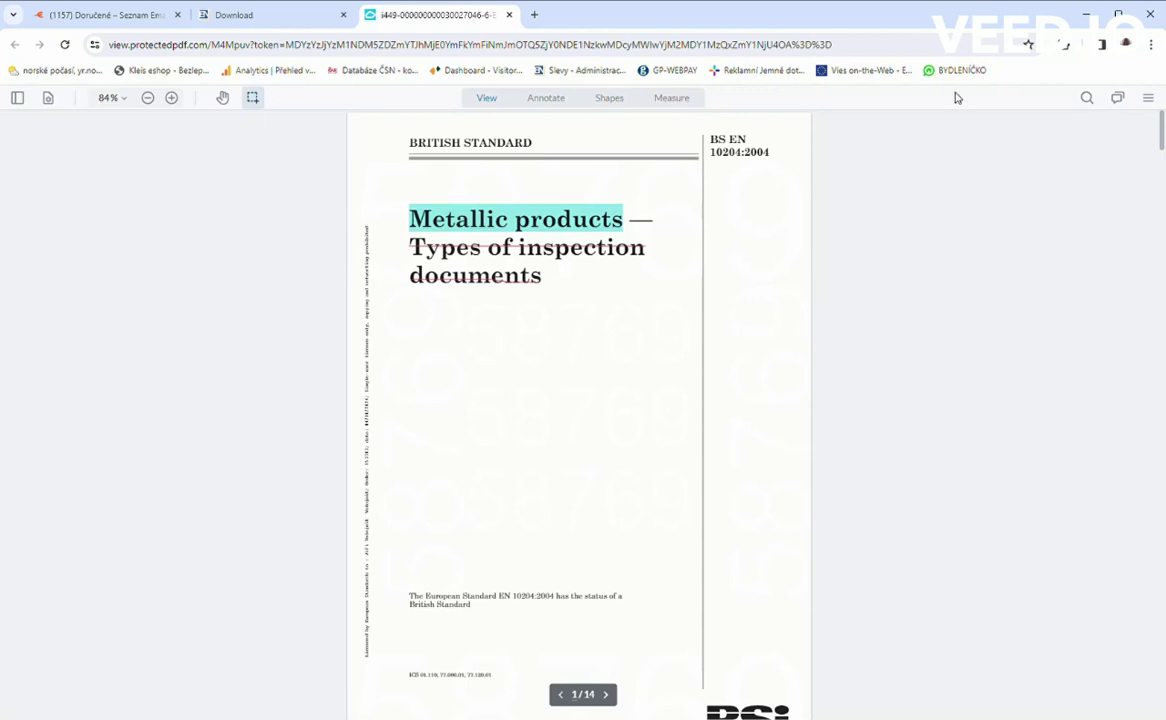
Search the document for 'status' and jump to its page 3 match, then page 1
left_click(1087, 98)
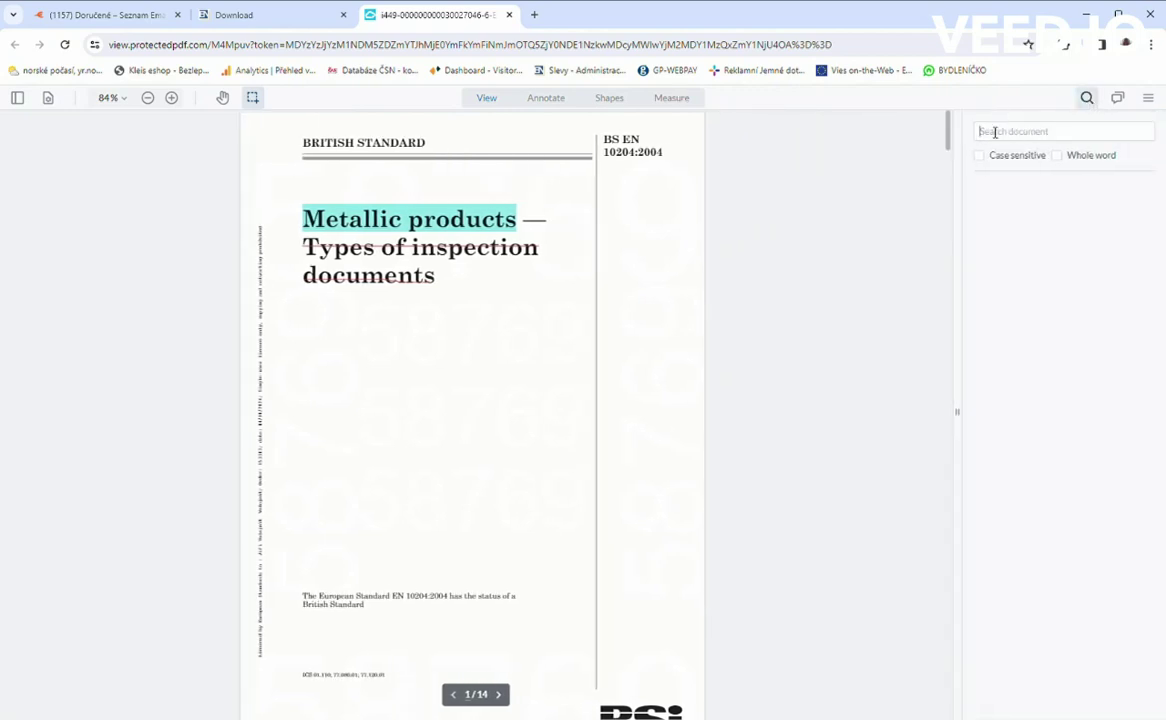
type("sta")
type("tu")
type("t")
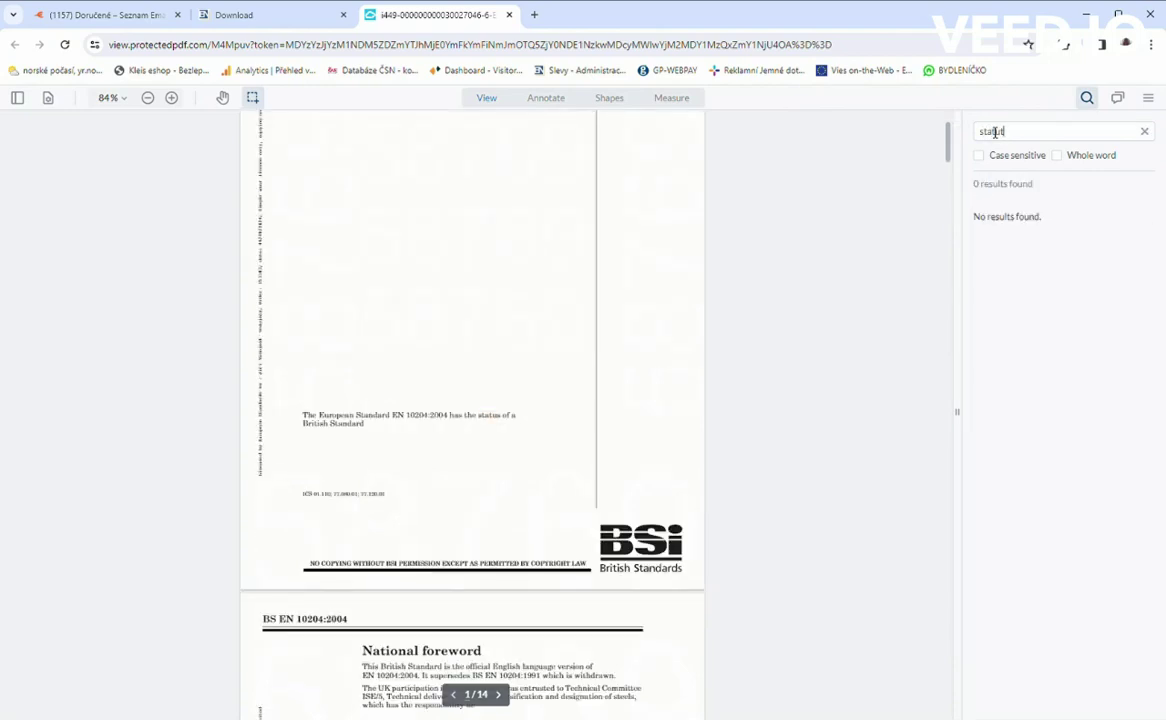
key("BackSpace")
type("us")
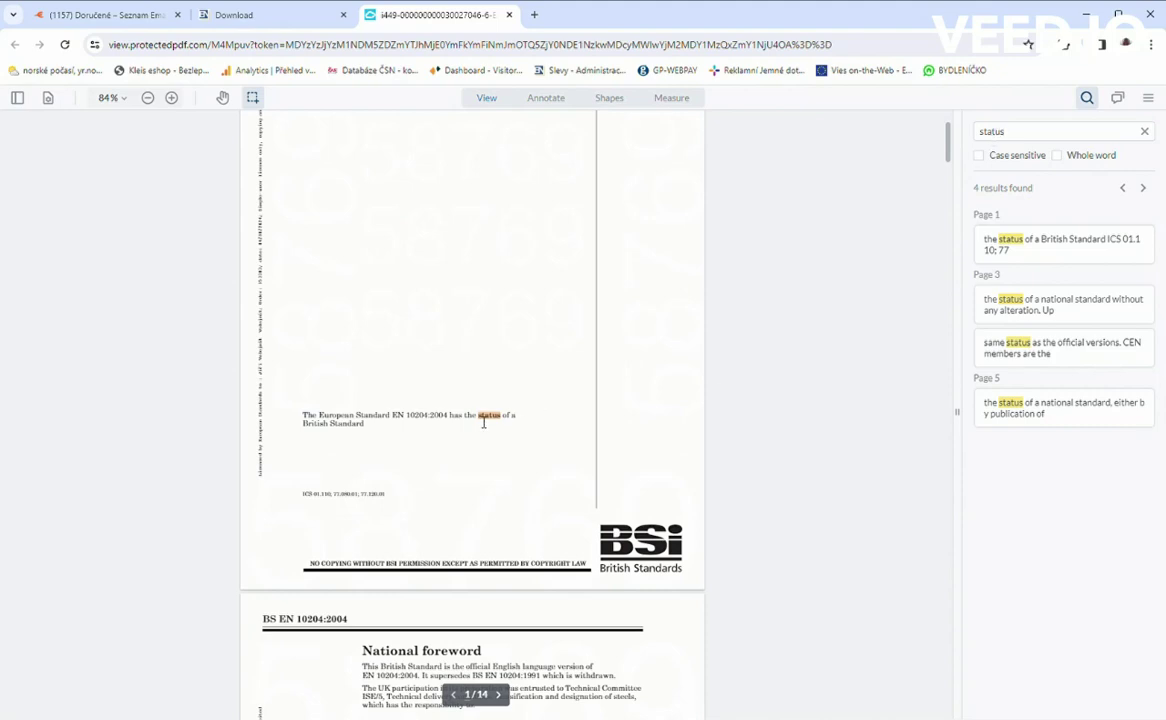
left_click(1010, 306)
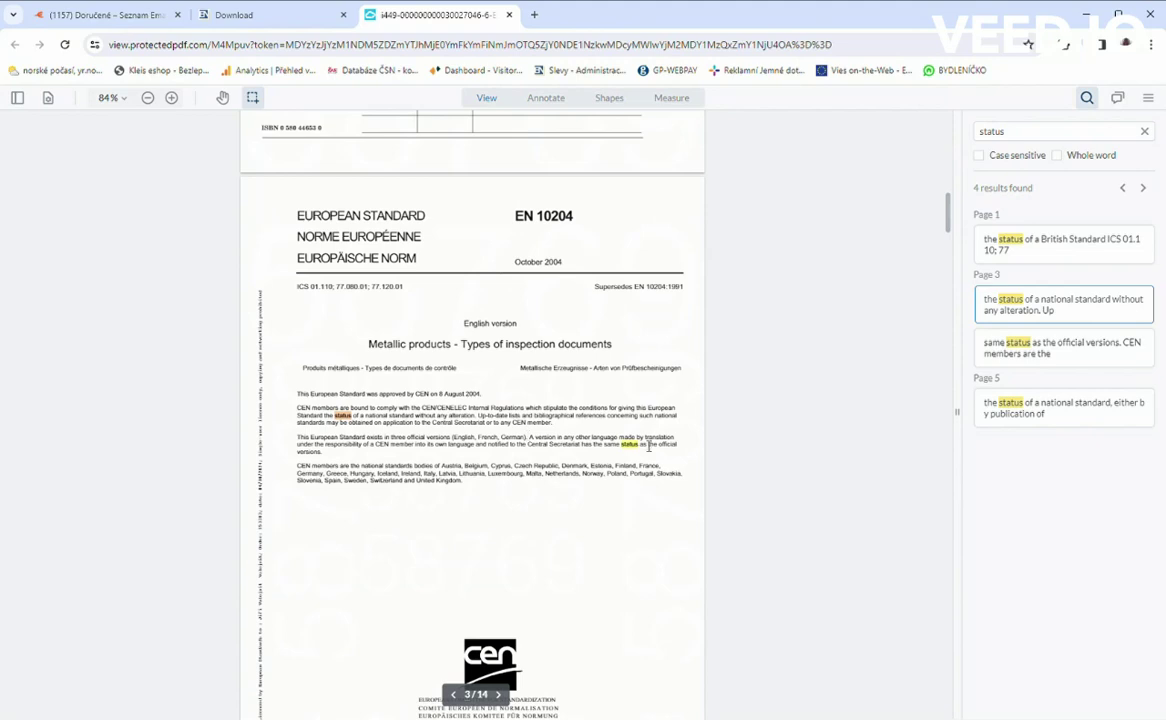
left_click(1036, 250)
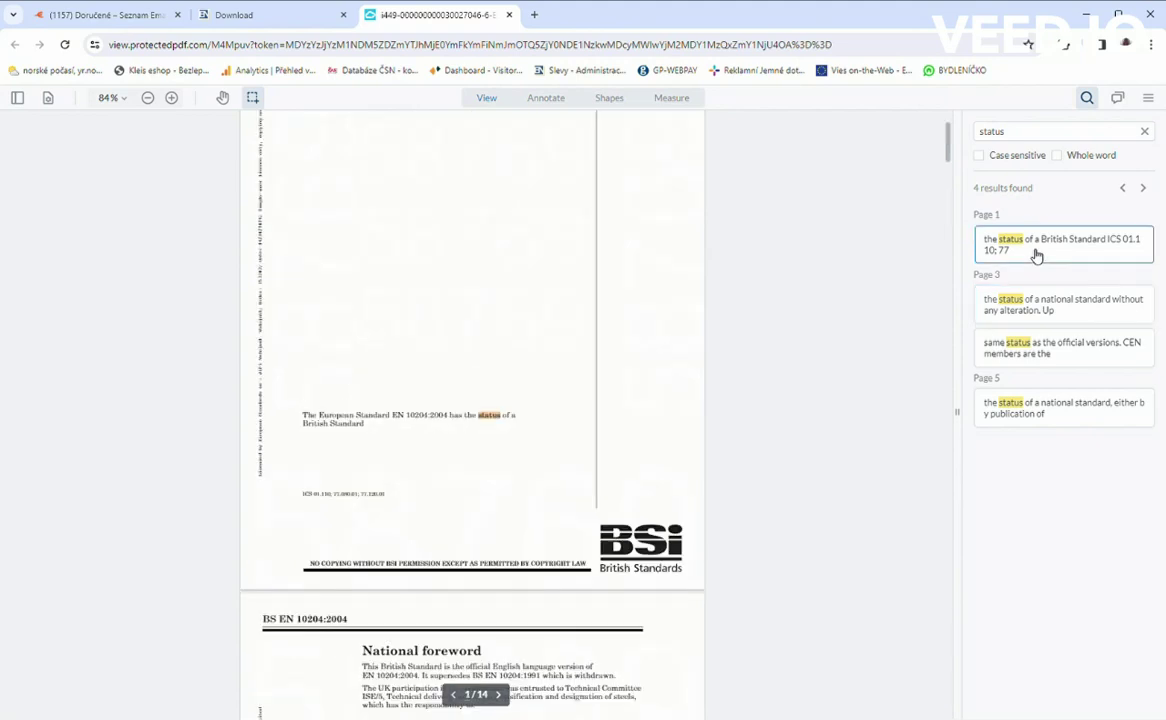
Clear the 'status' search and switch the viewer to dark mode, then back to light
left_click(1145, 132)
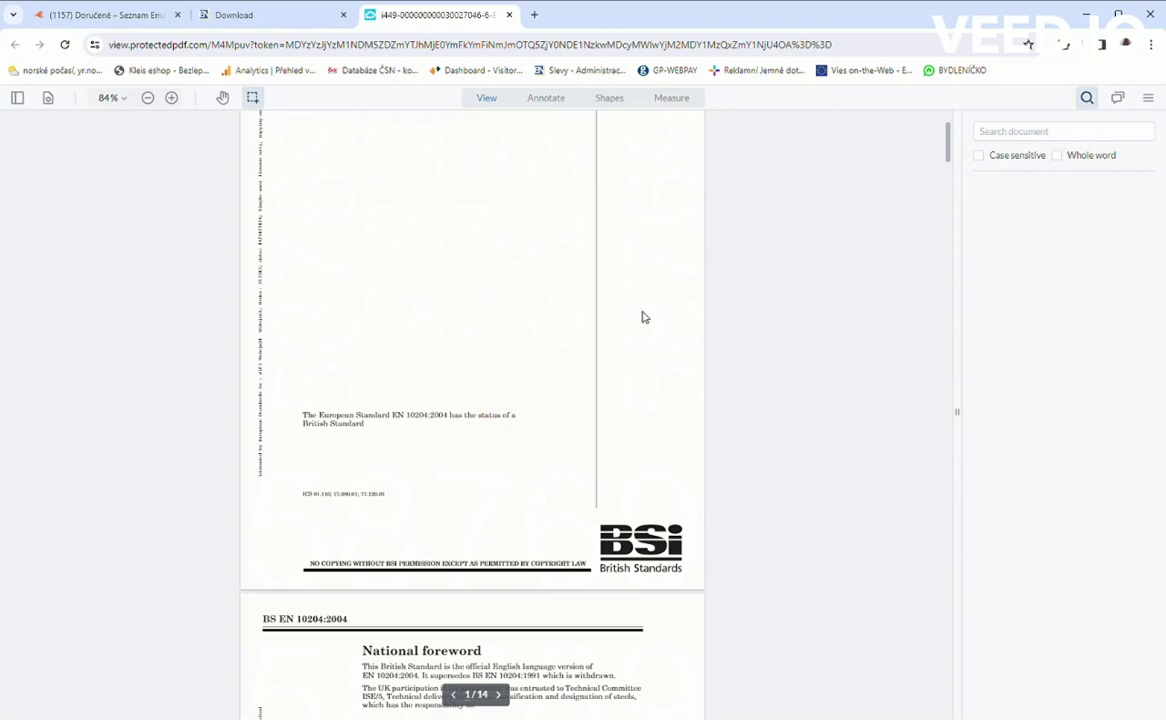
scroll(596, 336, "up", 2)
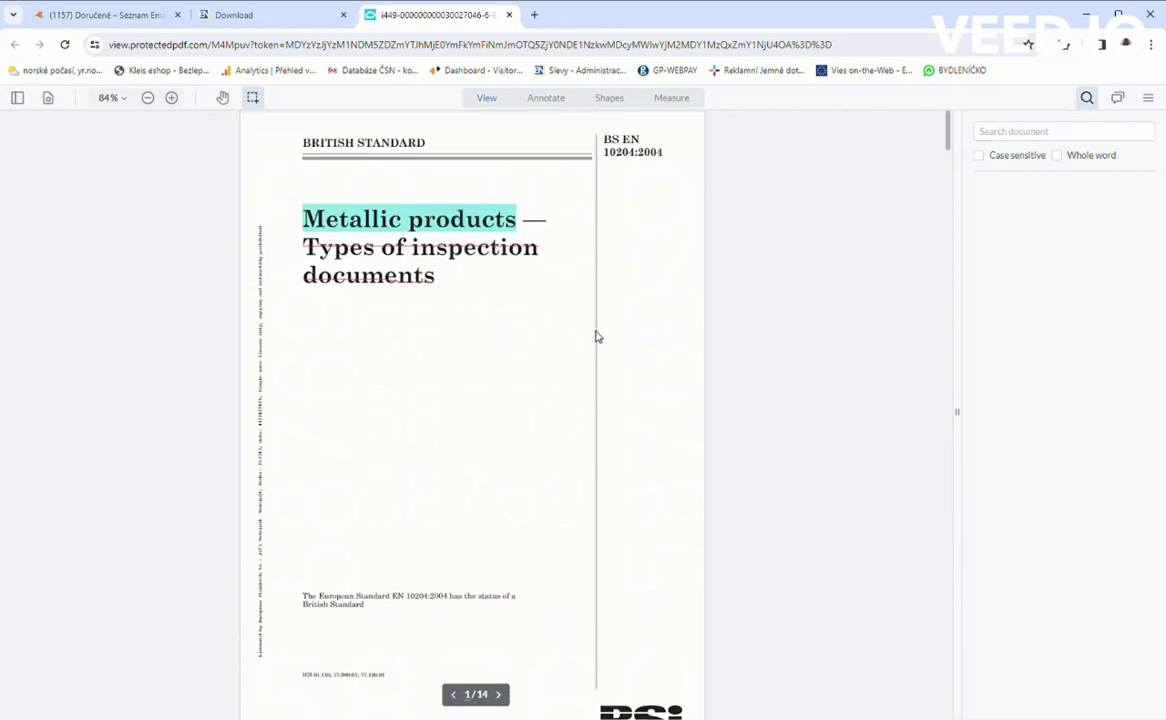
left_click(1150, 100)
left_click(1100, 131)
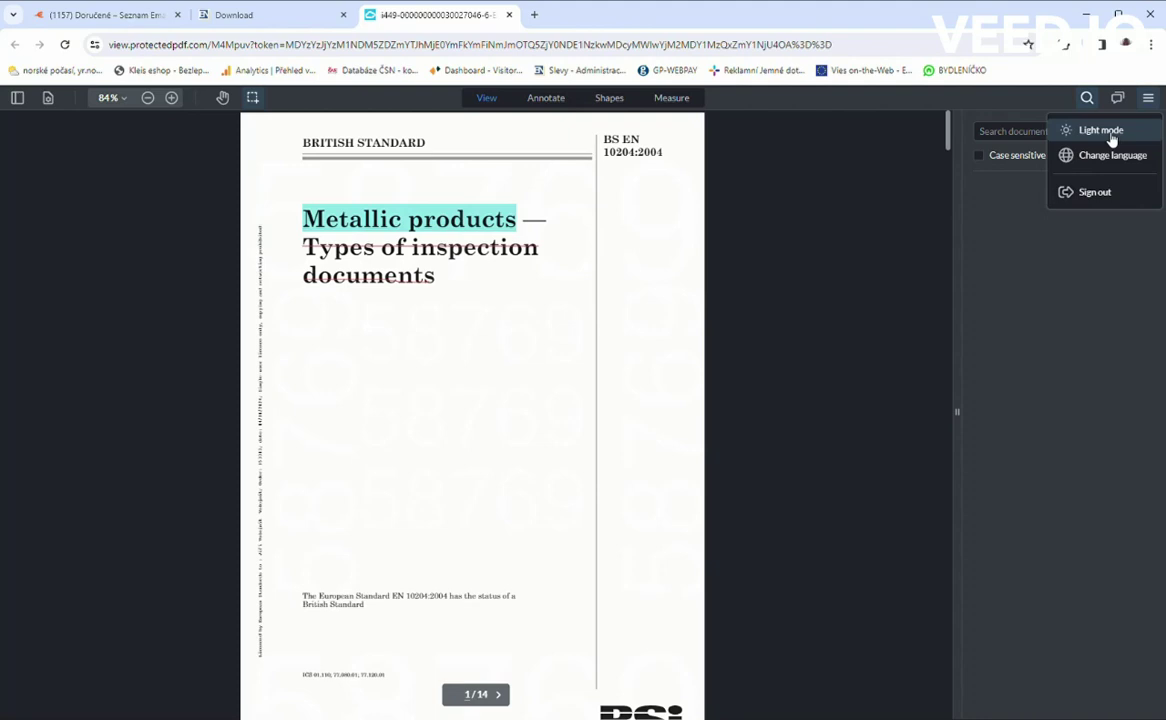
left_click(1110, 134)
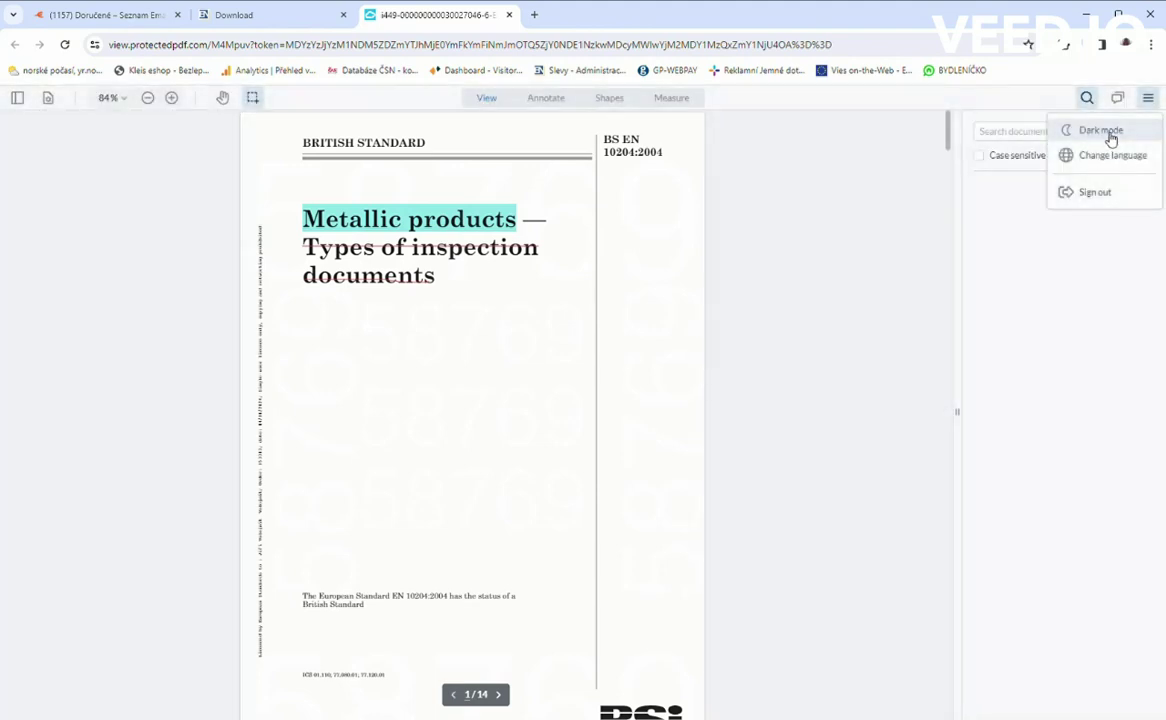